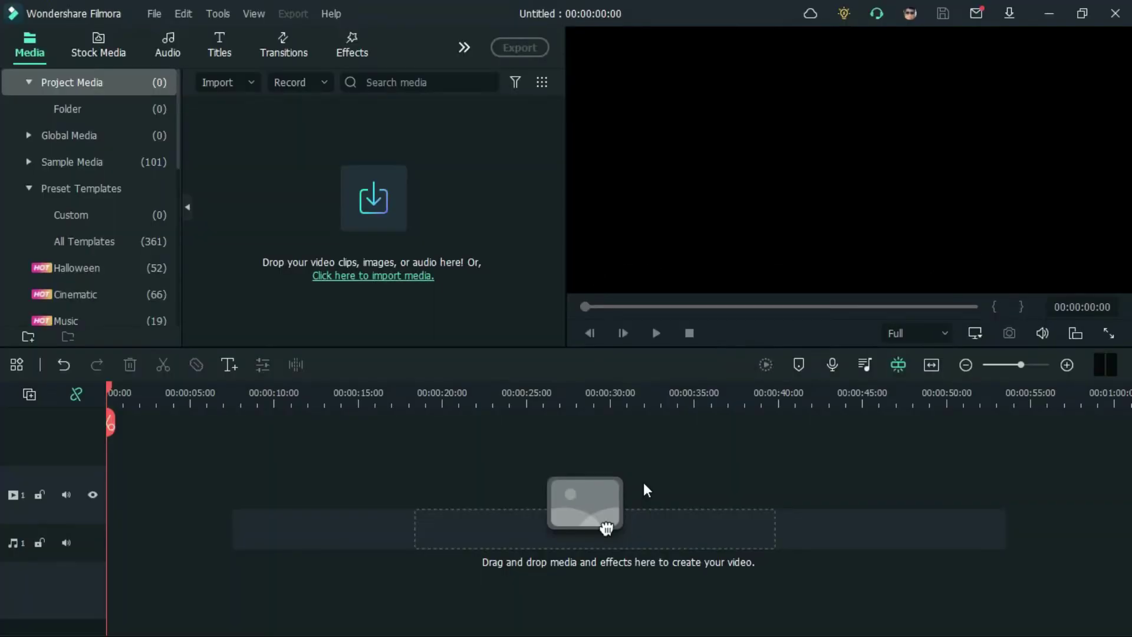
Step: Add the downloaded Title 39 preset to the start of the first video track
left_click(229, 54)
left_click(145, 108)
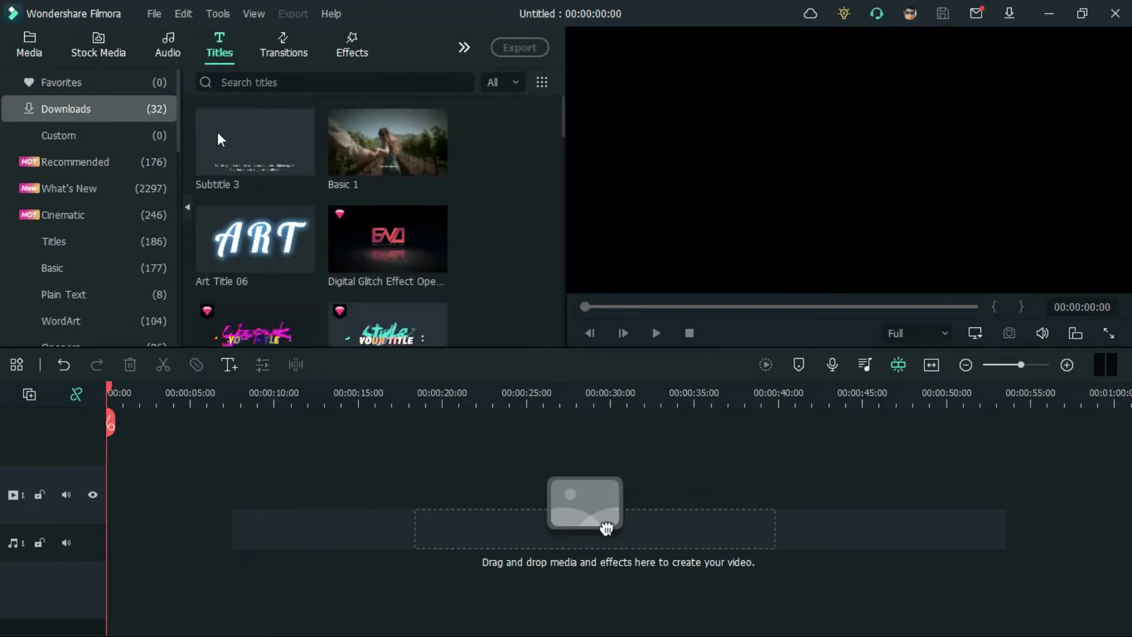
left_click_drag(563, 122, 571, 345)
left_click_drag(377, 281, 95, 499)
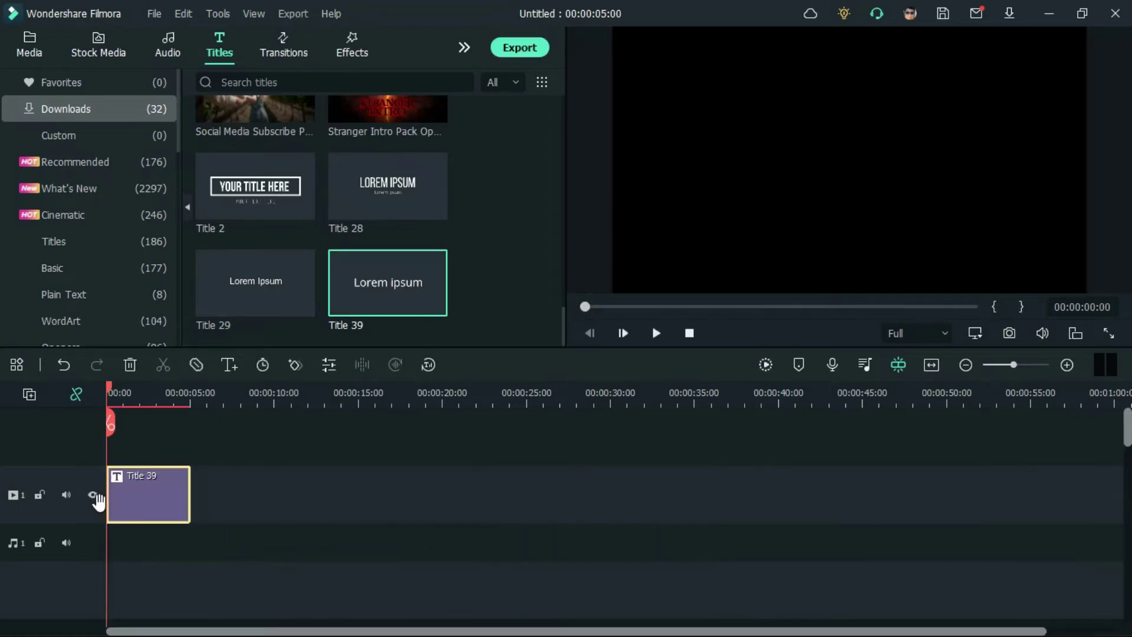
Step: Replace the title text with "AT 600 KM ABOVE PLANET EARTH THE TEMPERATURE" and, on a second line, "FLUCTUATES BETWEEN +258 AND -148 DEGREES FAHRENHEIT"
double_click(164, 507)
left_click_drag(258, 160, 174, 151)
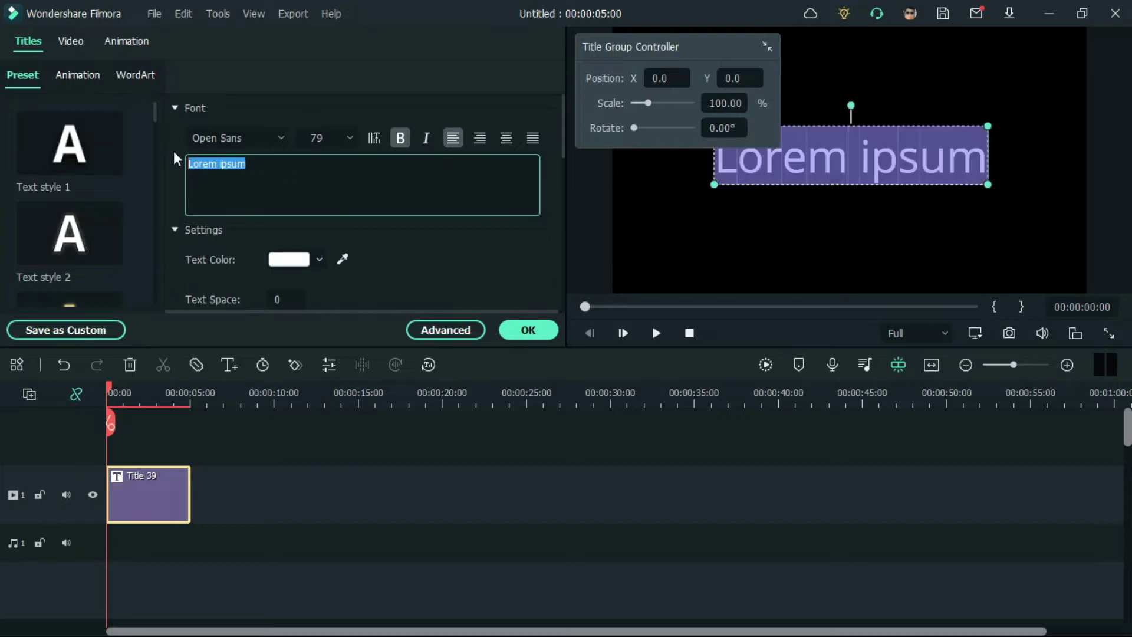
key("BackSpace")
type("AT 600 KM A")
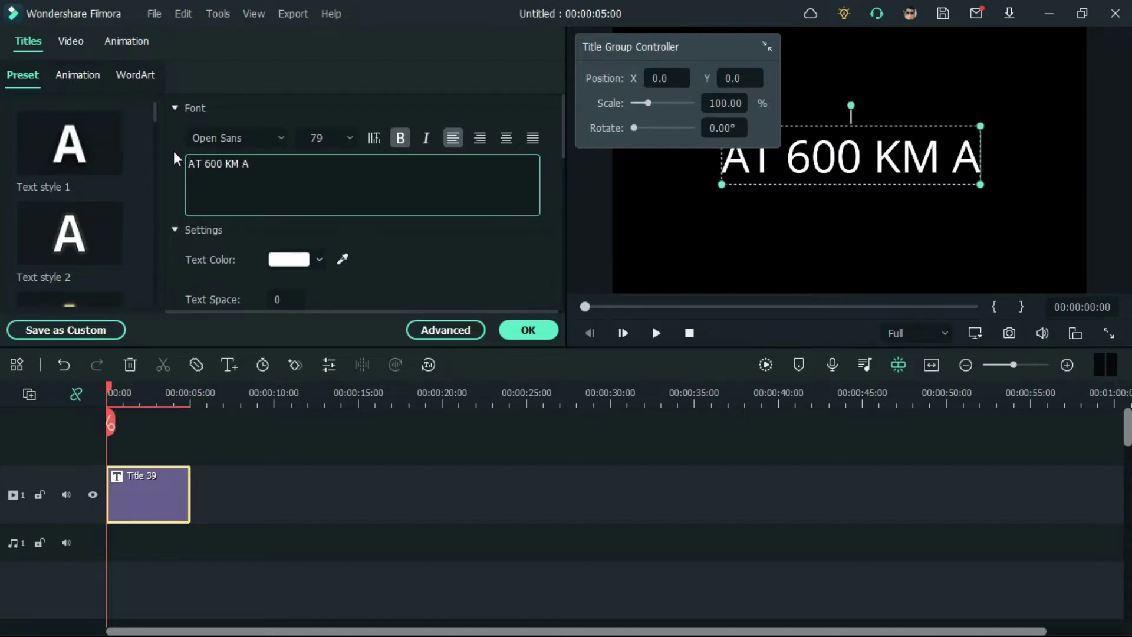
type("BOVE PLANET EARTH THE TEMPERATURE")
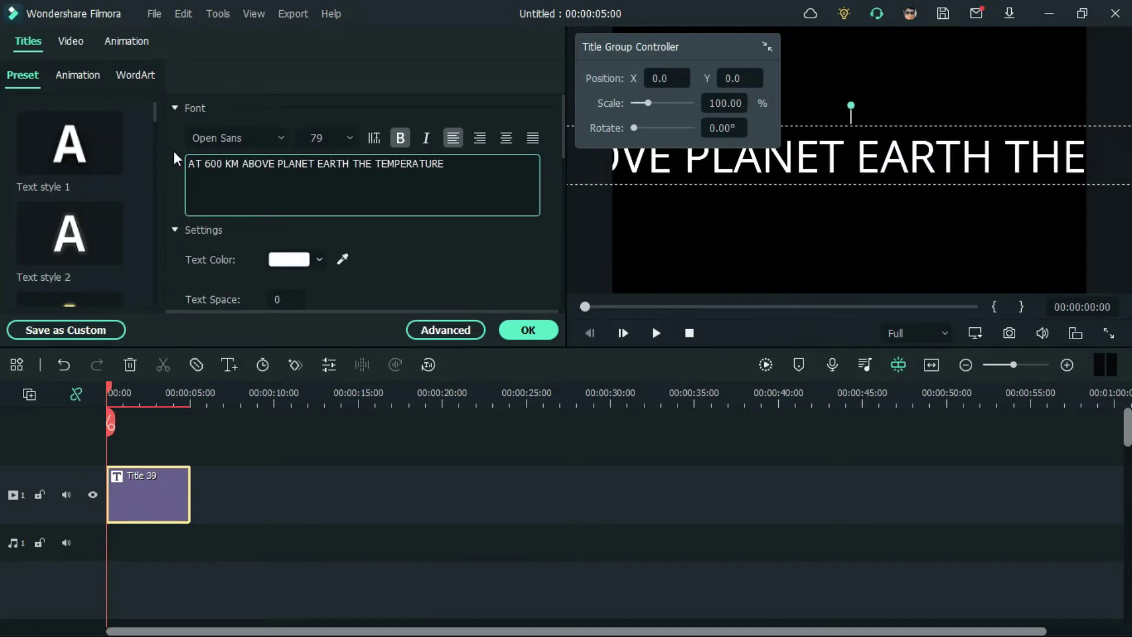
key("Return")
type("FLUCTUATES BETWEEN +258")
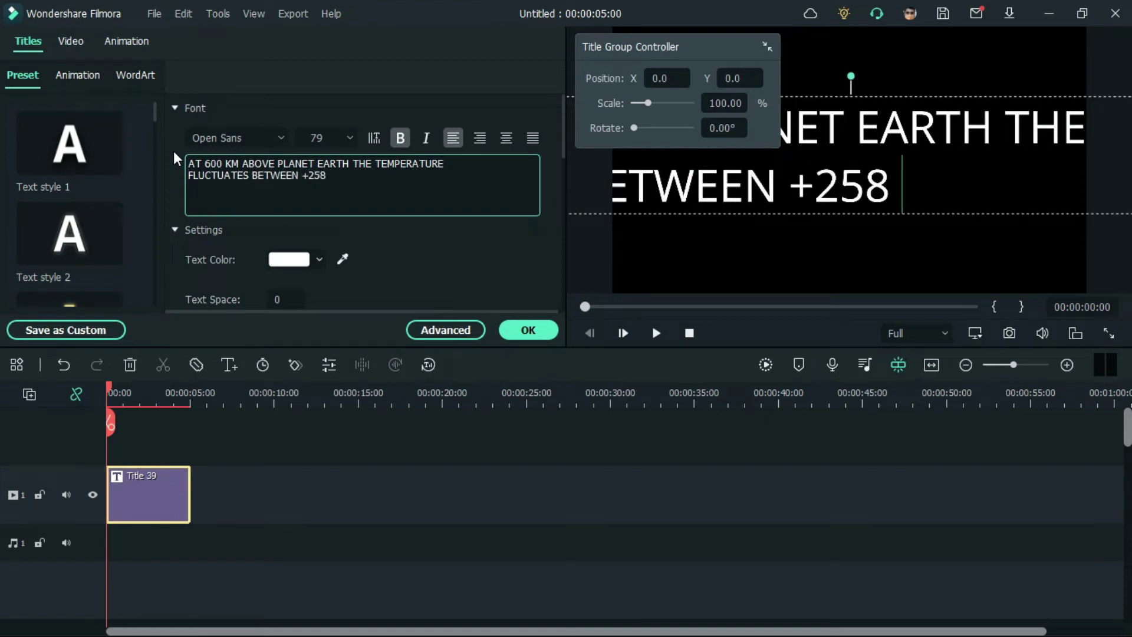
type(" AND -148 DEGREES FAH")
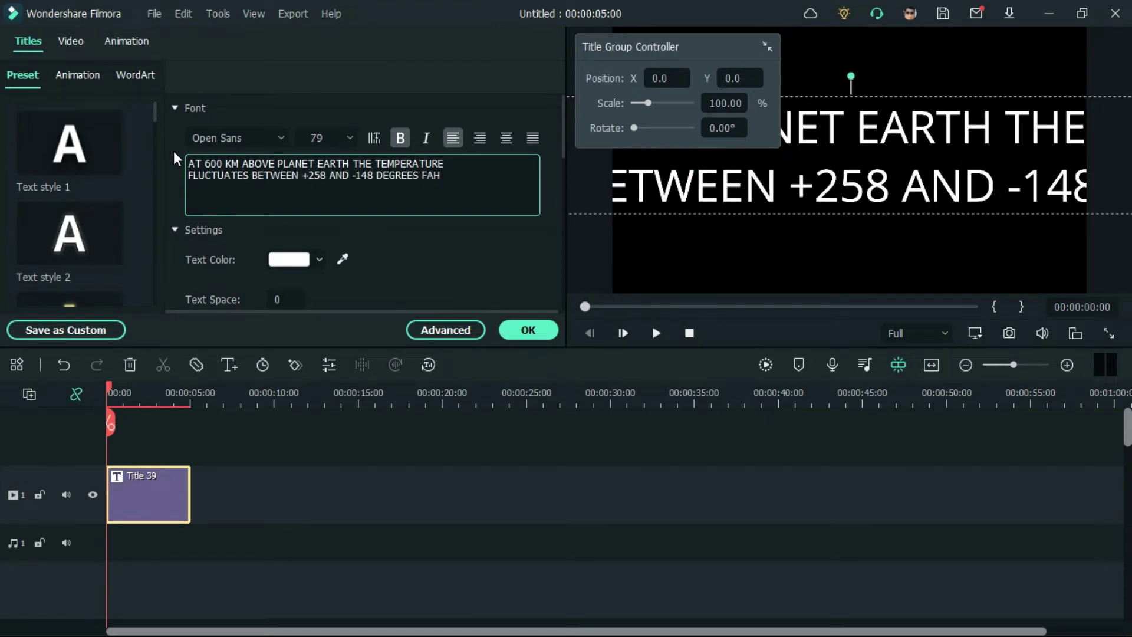
type("RENHEIT")
Step: Change the title's font to Futura-Medium
left_click(280, 139)
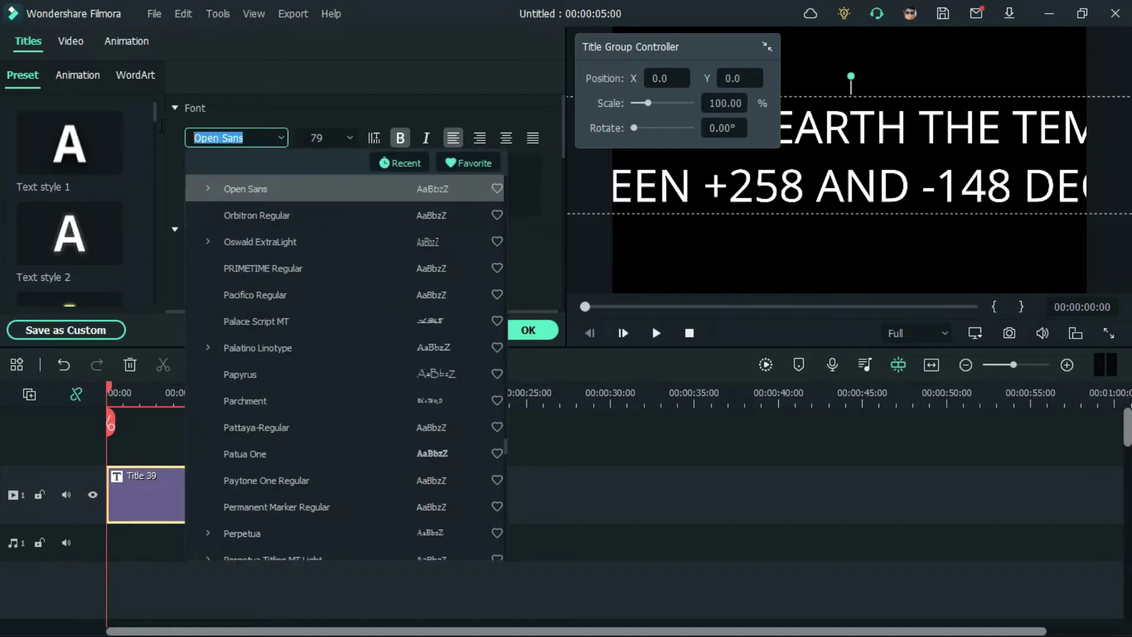
key("BackSpace")
type("FUT")
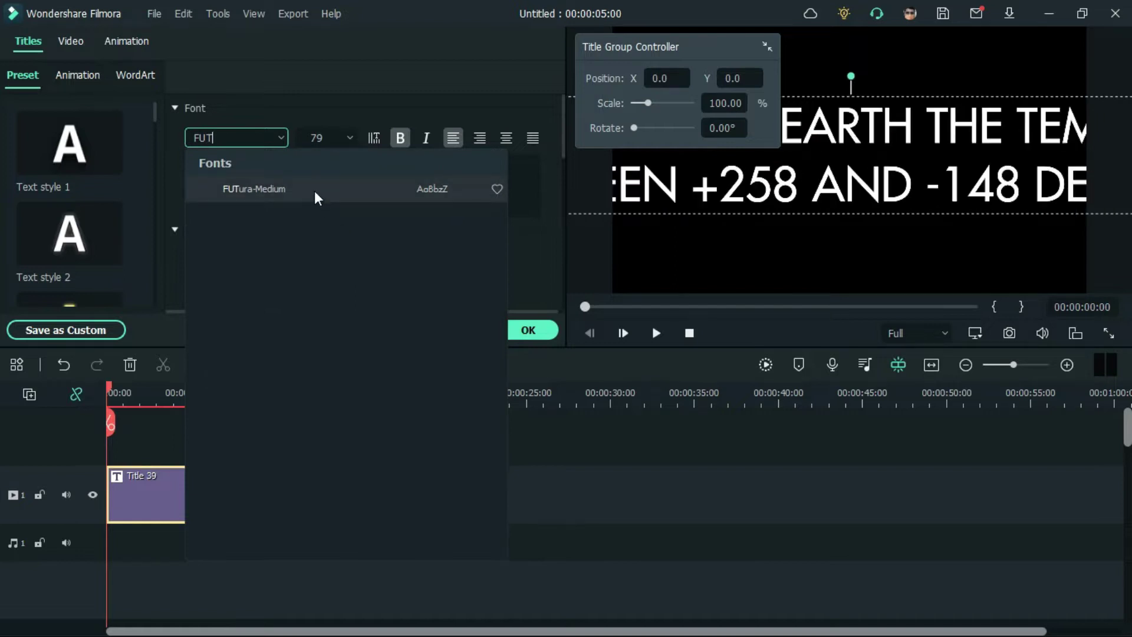
left_click(314, 190)
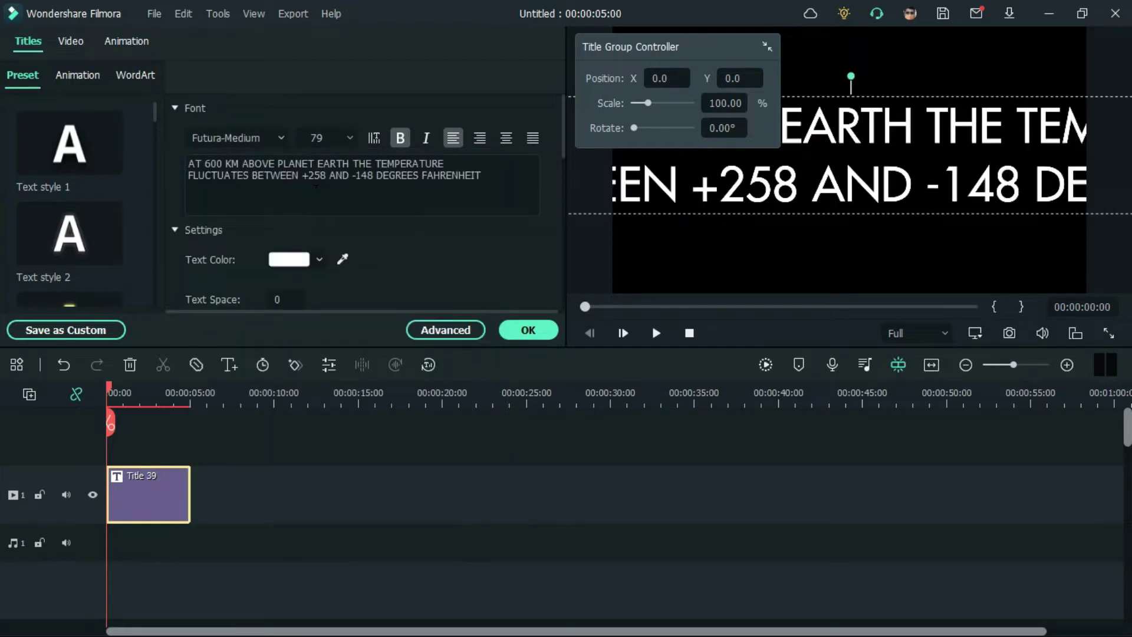
Step: Reduce the title text's scale to 81% so both lines fit inside the frame
scroll(365, 236, "down", 5)
scroll(316, 194, "down", 4)
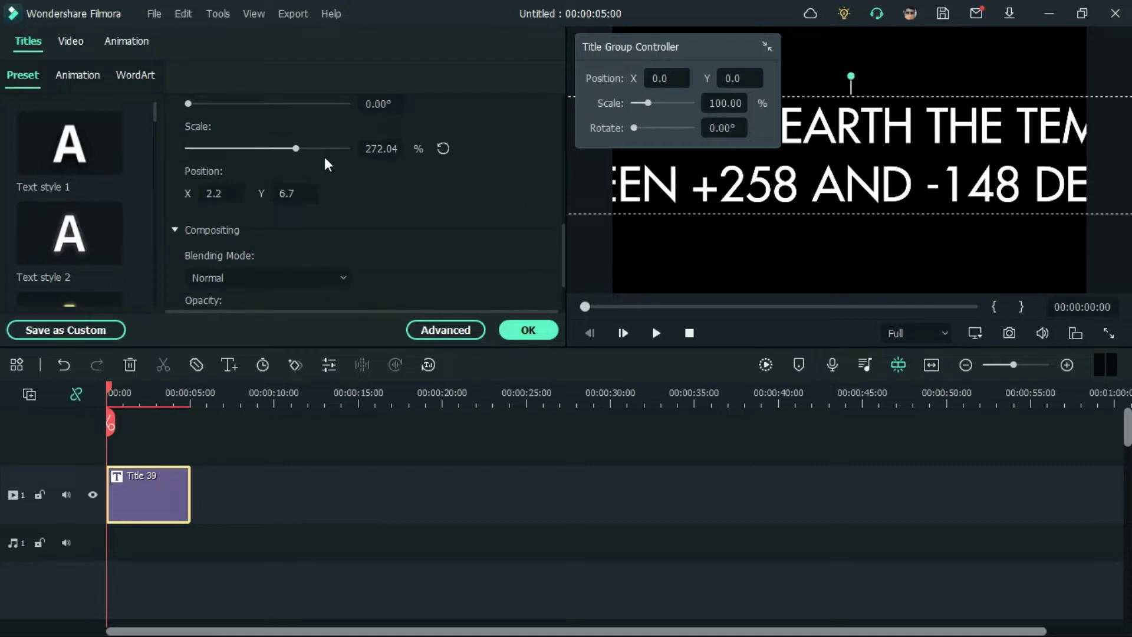
left_click_drag(296, 148, 221, 154)
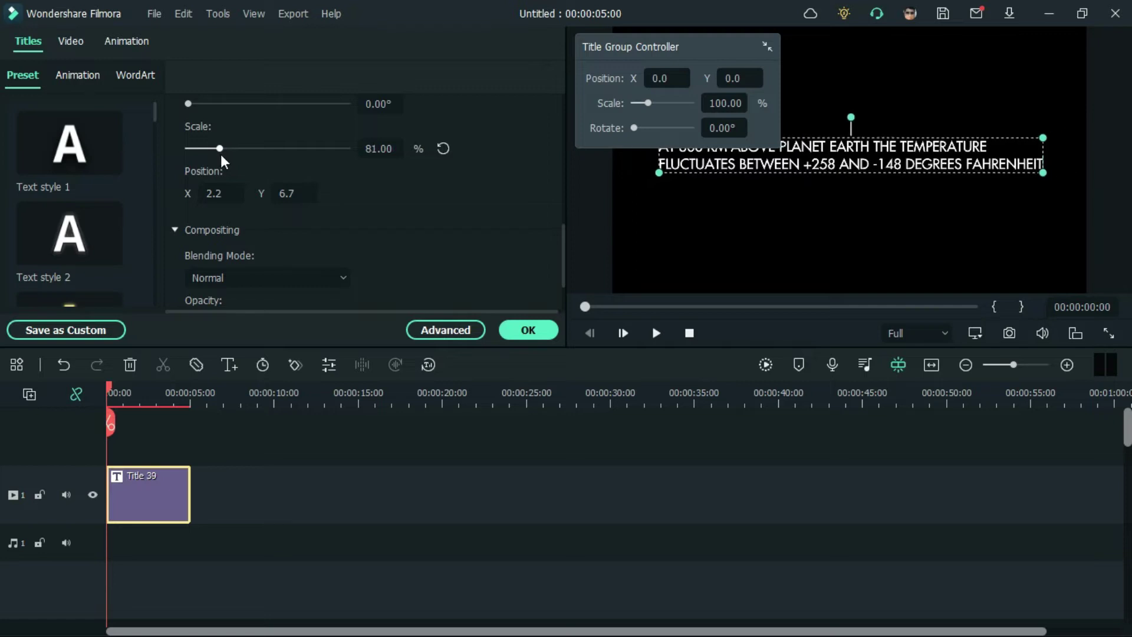
left_click(696, 497)
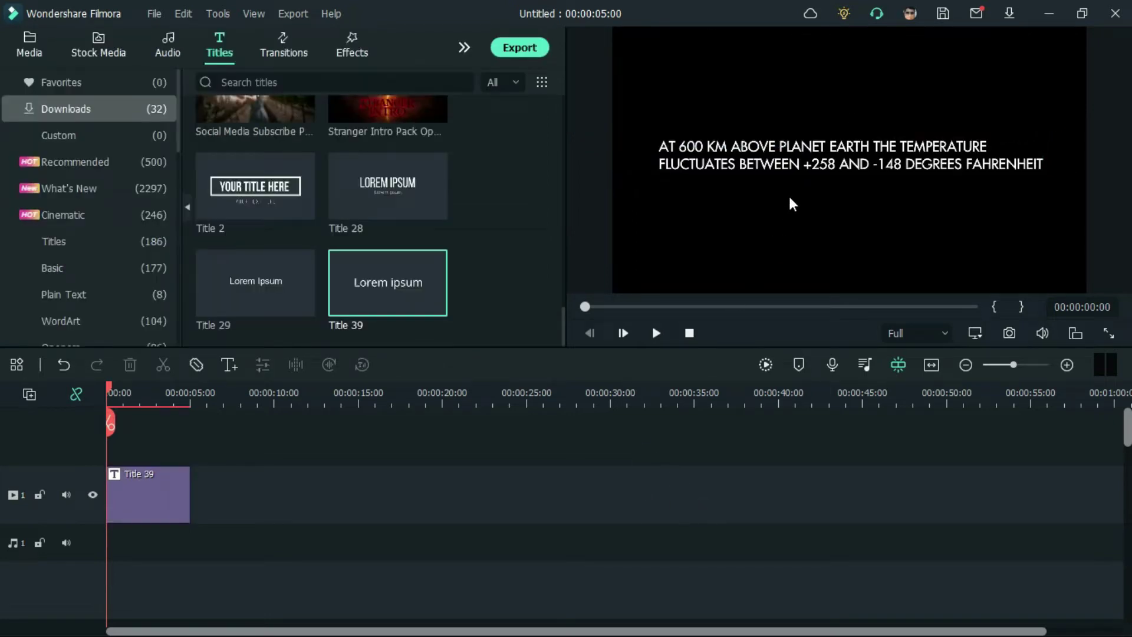
Step: Open the title in the advanced text editor and increase its letter spacing to 9
left_click(781, 166)
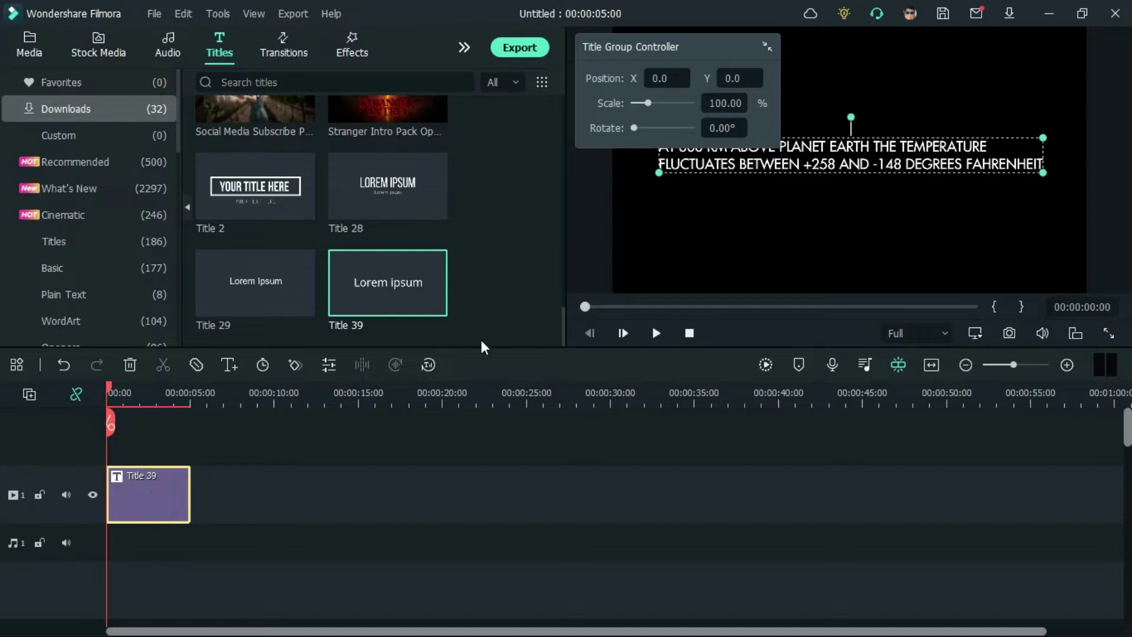
double_click(150, 487)
left_click(441, 334)
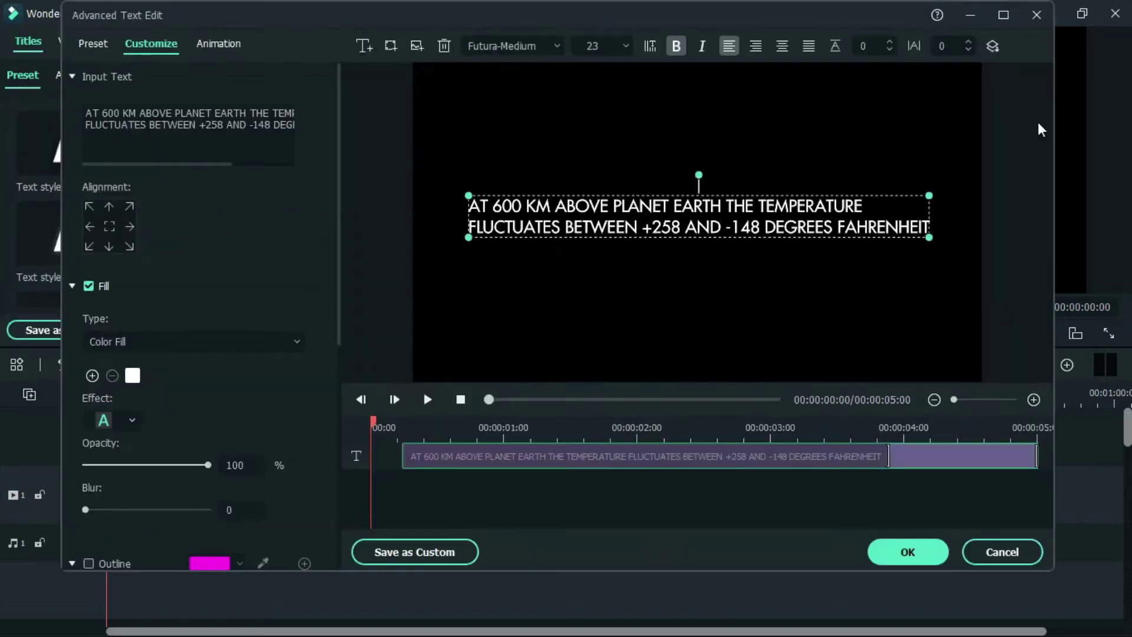
left_click(969, 42)
left_click(968, 42)
left_click(968, 42)
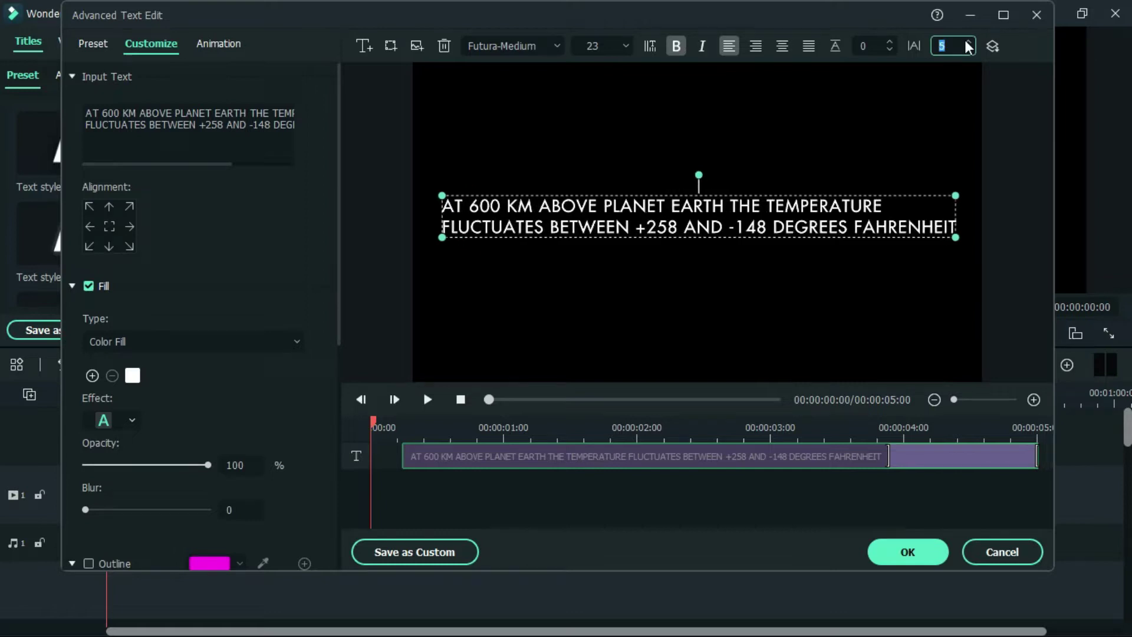
left_click(968, 43)
left_click(968, 42)
left_click(968, 42)
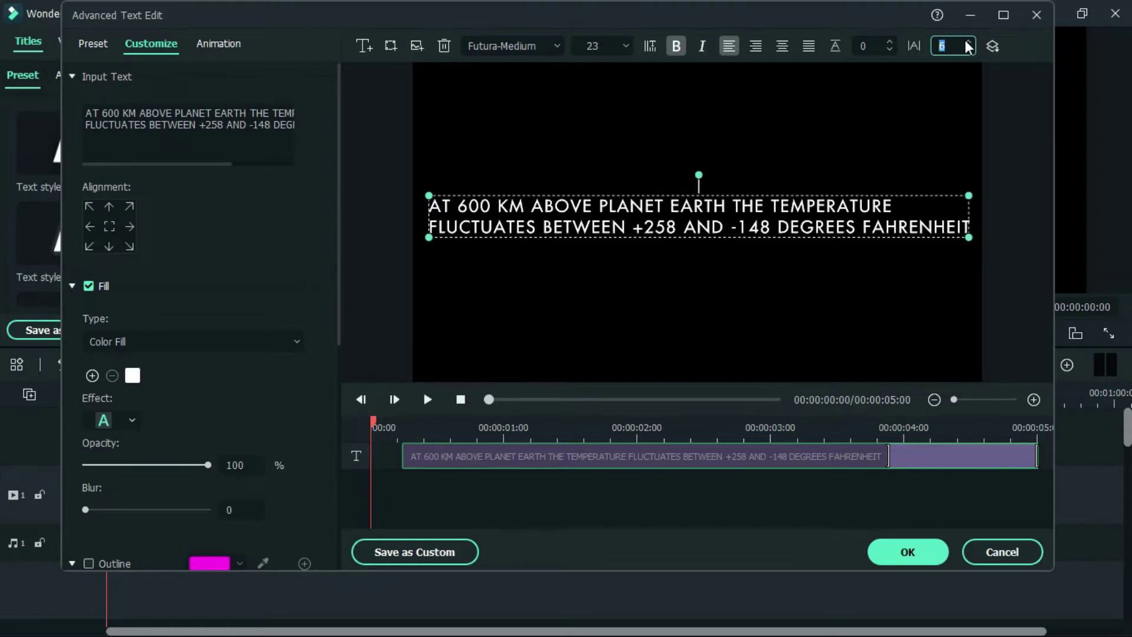
left_click(967, 42)
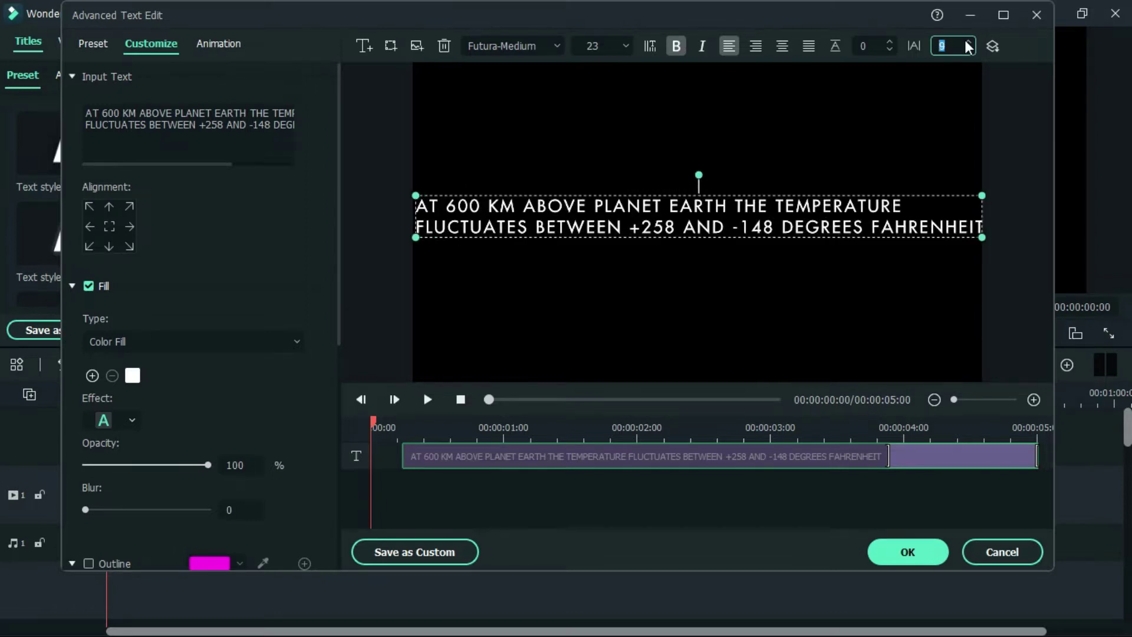
left_click(968, 43)
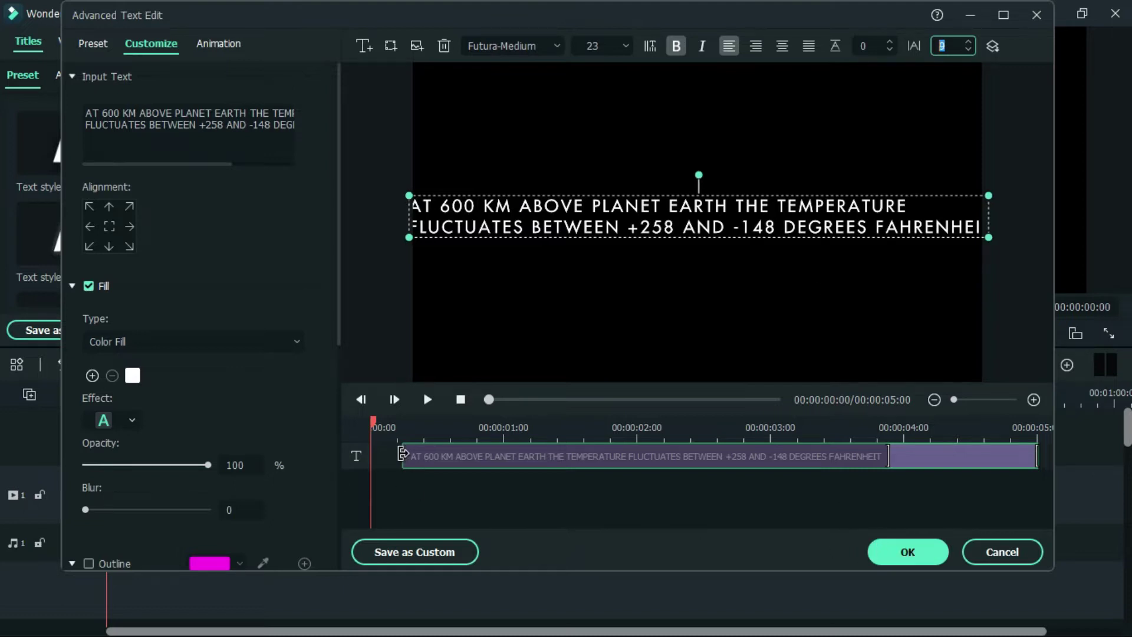
Step: Extend the text layer's start to the beginning of the title's timeline and apply the advanced edits
left_click_drag(403, 454, 357, 451)
left_click(223, 50)
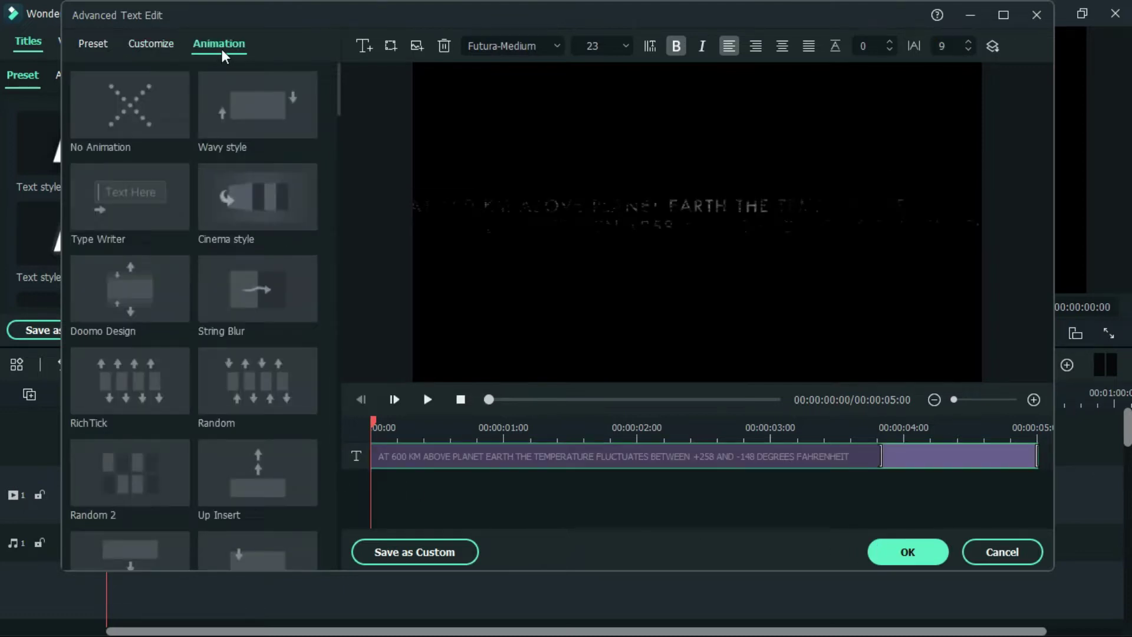
left_click(880, 551)
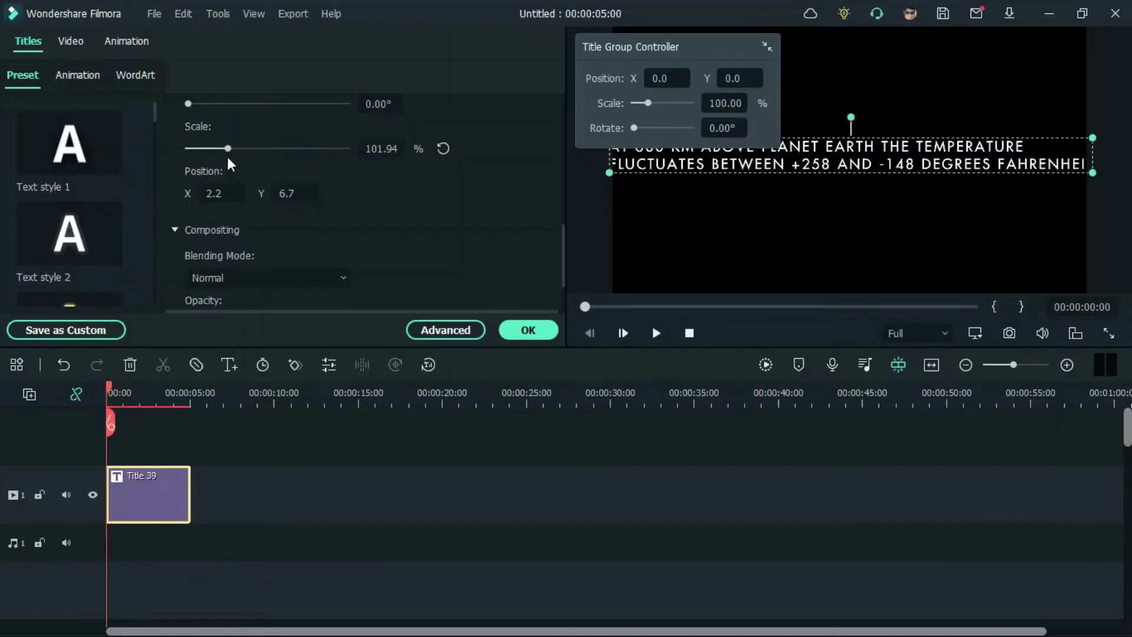
Step: Scale the widened title text down until both lines fit inside the frame with margins on each side
left_click_drag(227, 148, 218, 150)
left_click(501, 504)
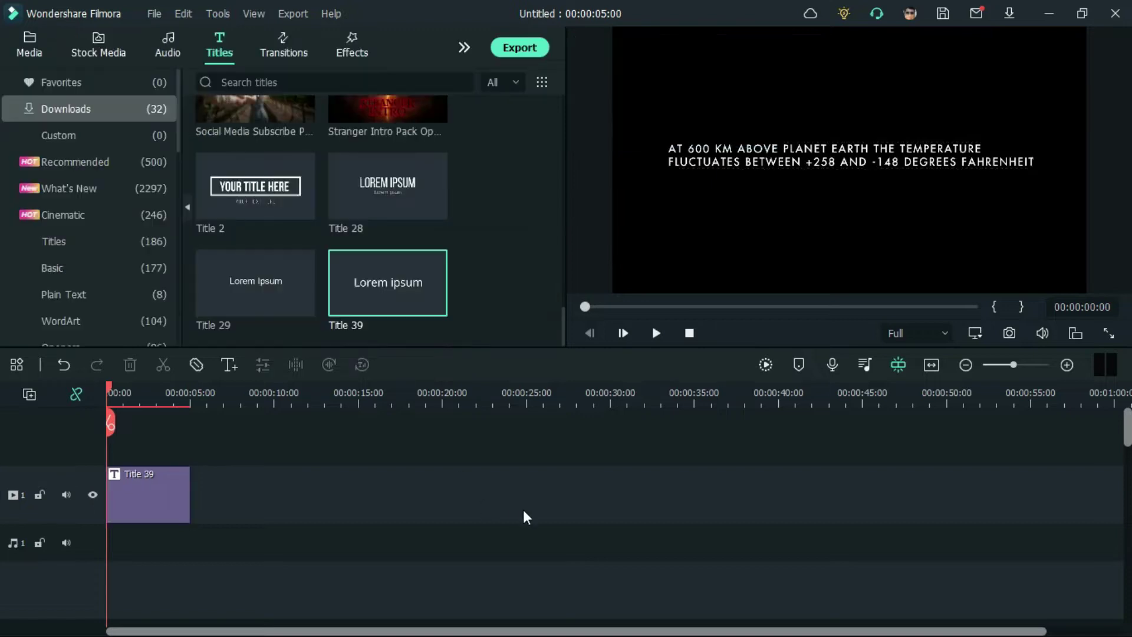
Step: Move the two-line title up into the upper part of the video frame
left_click(835, 151)
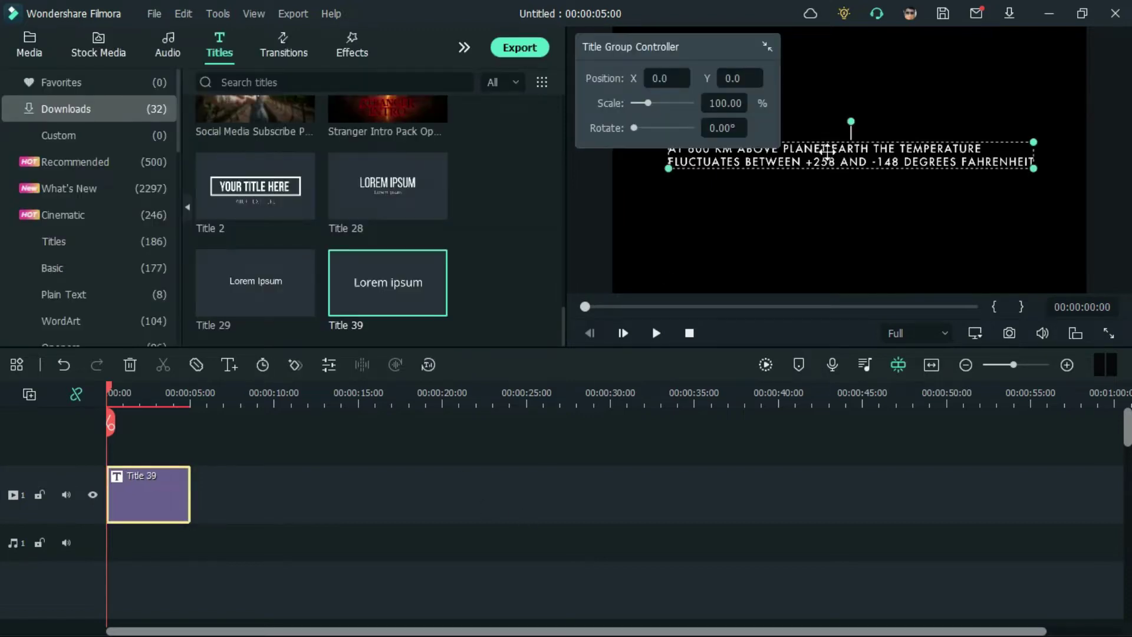
left_click_drag(827, 150, 829, 99)
left_click(646, 493)
Step: Copy the title clip and paste the duplicate on the same track at about 00:00:10:17
left_click(170, 492)
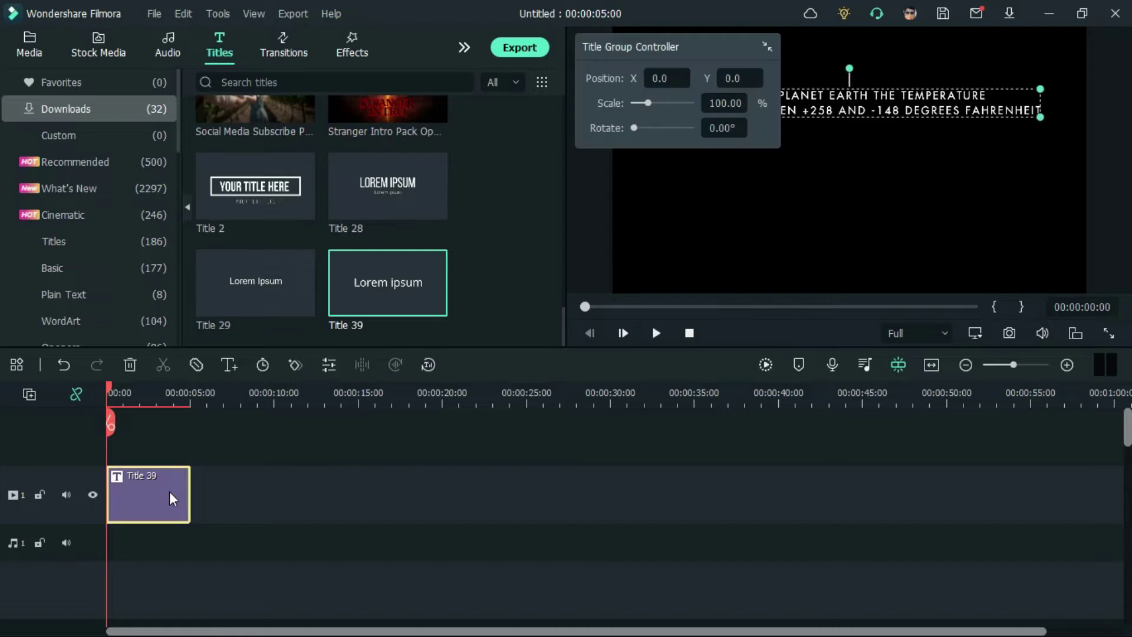
right_click(171, 491)
left_click(299, 145)
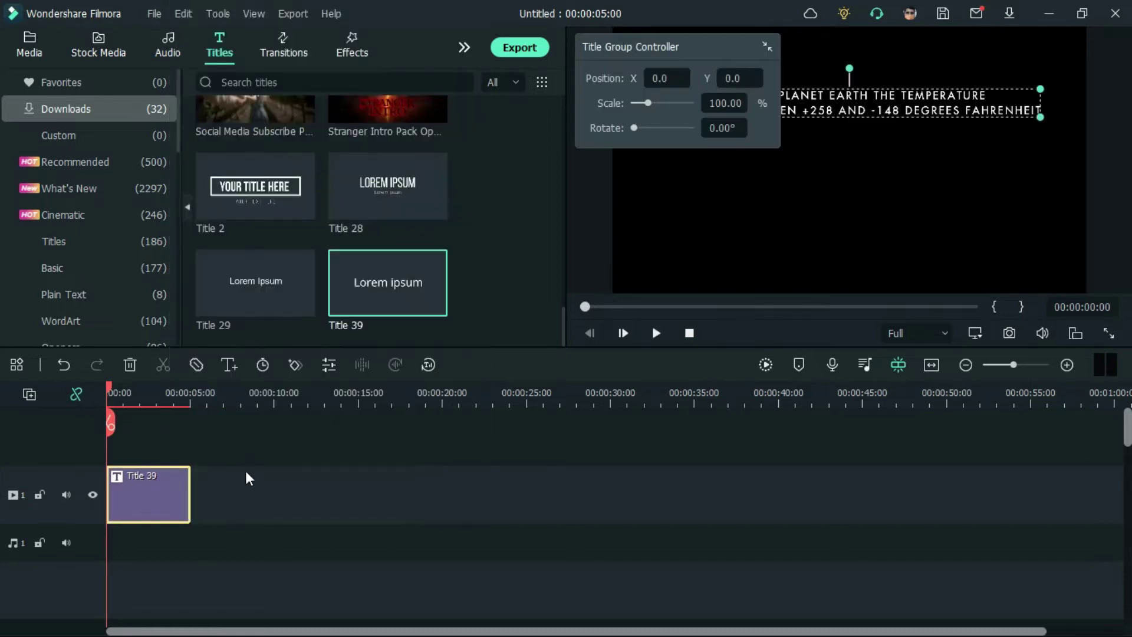
left_click(286, 398)
right_click(324, 482)
left_click(368, 538)
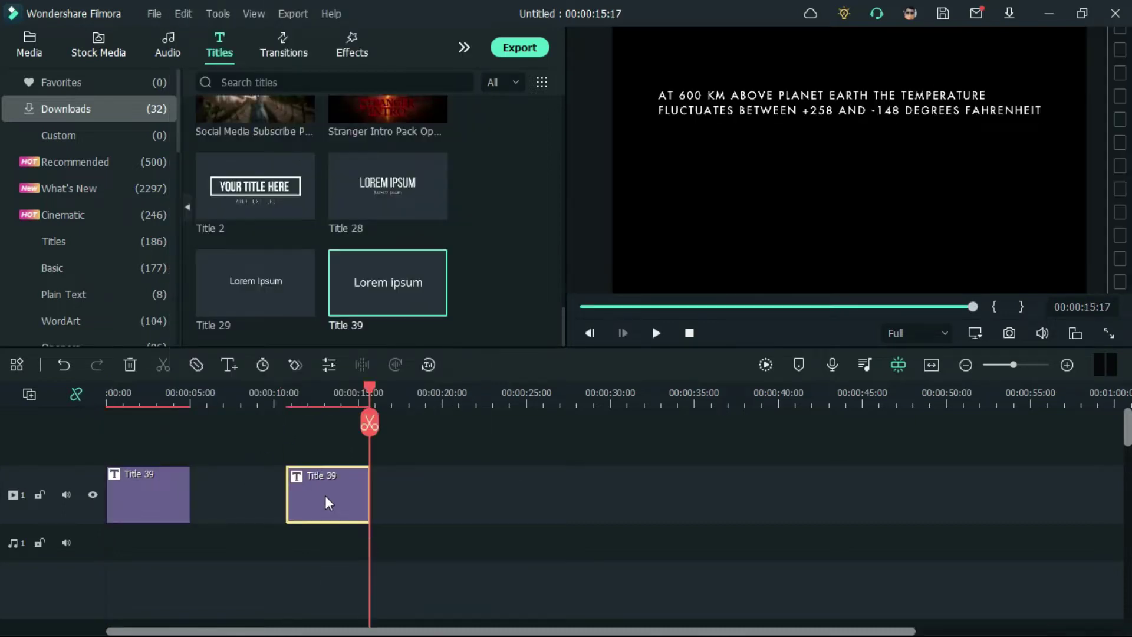
Step: Replace the duplicate title's text with "THERE IS NOTHING TO CARRY SOUND"
double_click(324, 495)
scroll(383, 192, "up", 5)
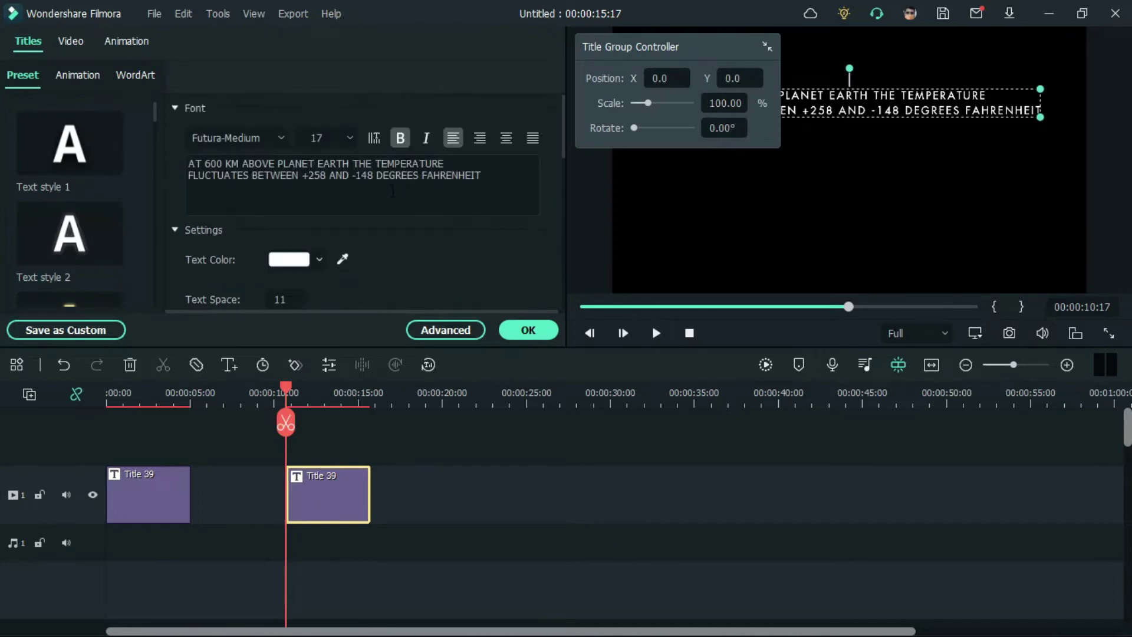
left_click_drag(481, 176, 184, 131)
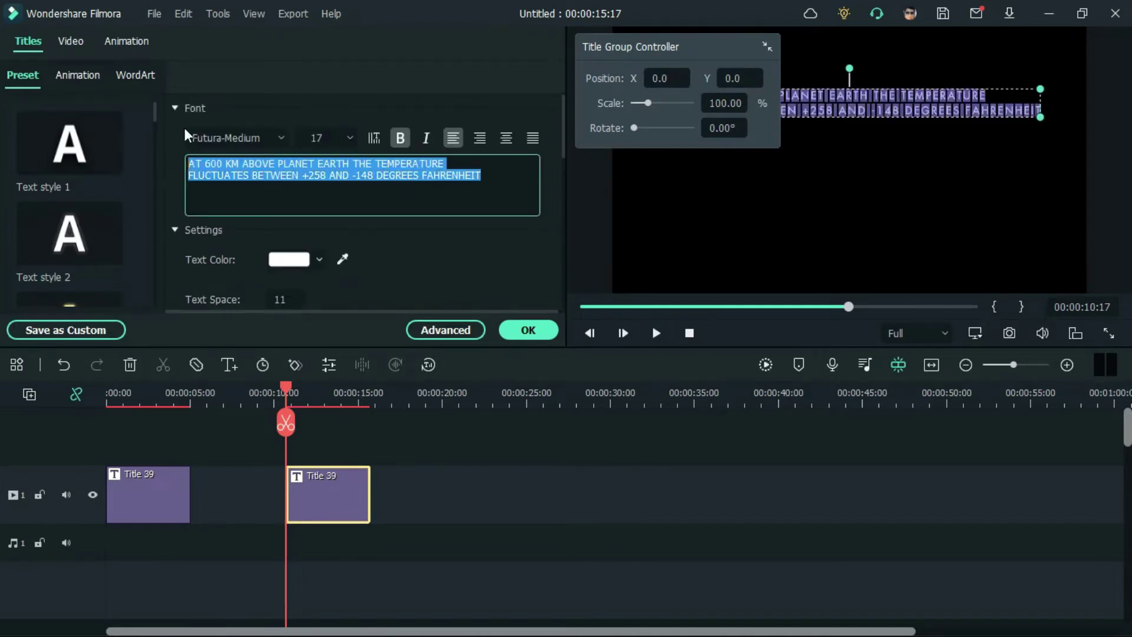
type("THERE IS NOTHING TO CARR")
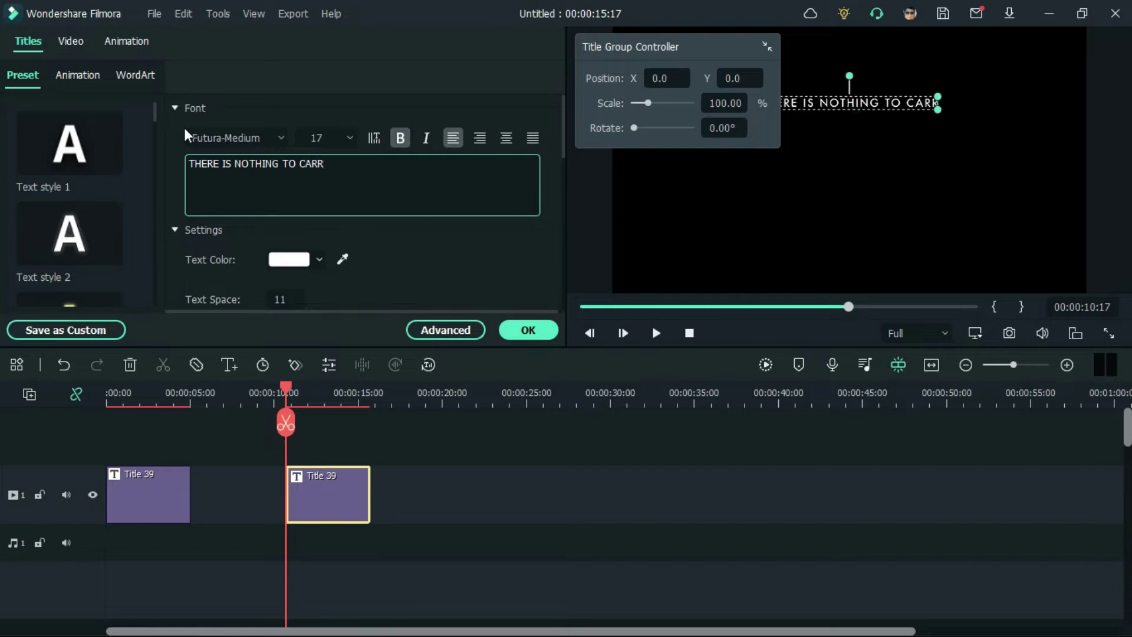
type("Y SOUND")
left_click(528, 330)
Step: Move the duplicate title to the start of a new video track above the first, and lock the first video track
left_click_drag(312, 494, 88, 434)
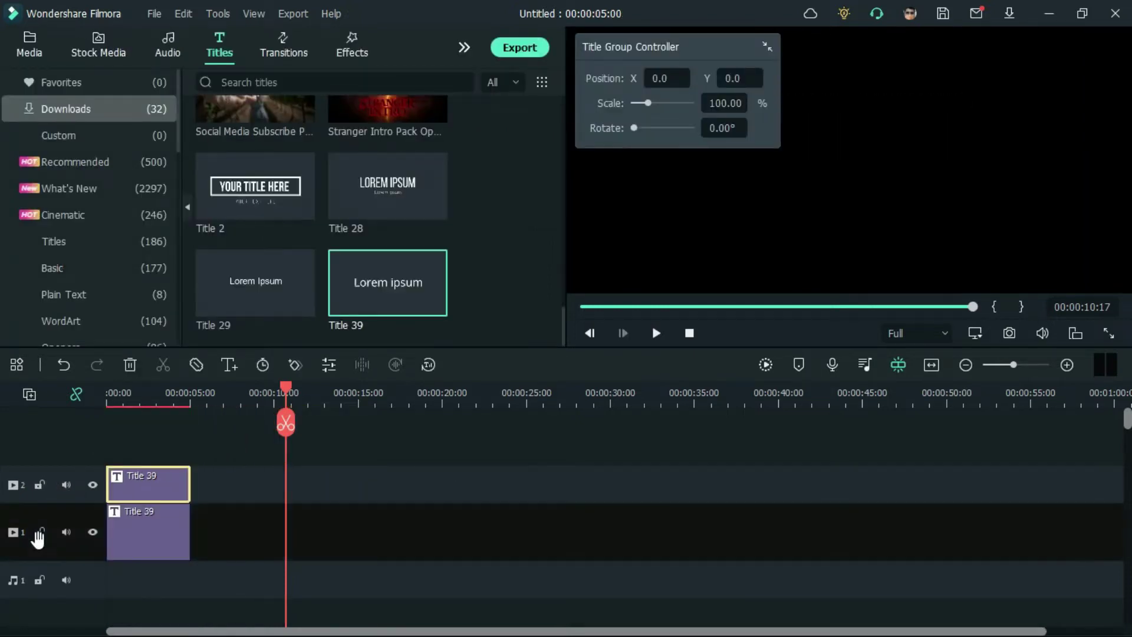
left_click(39, 534)
Step: Collapse the Title Group Controller and place the "THERE IS NOTHING TO CARRY SOUND" line below the first title, aligned with its left edge
double_click(158, 469)
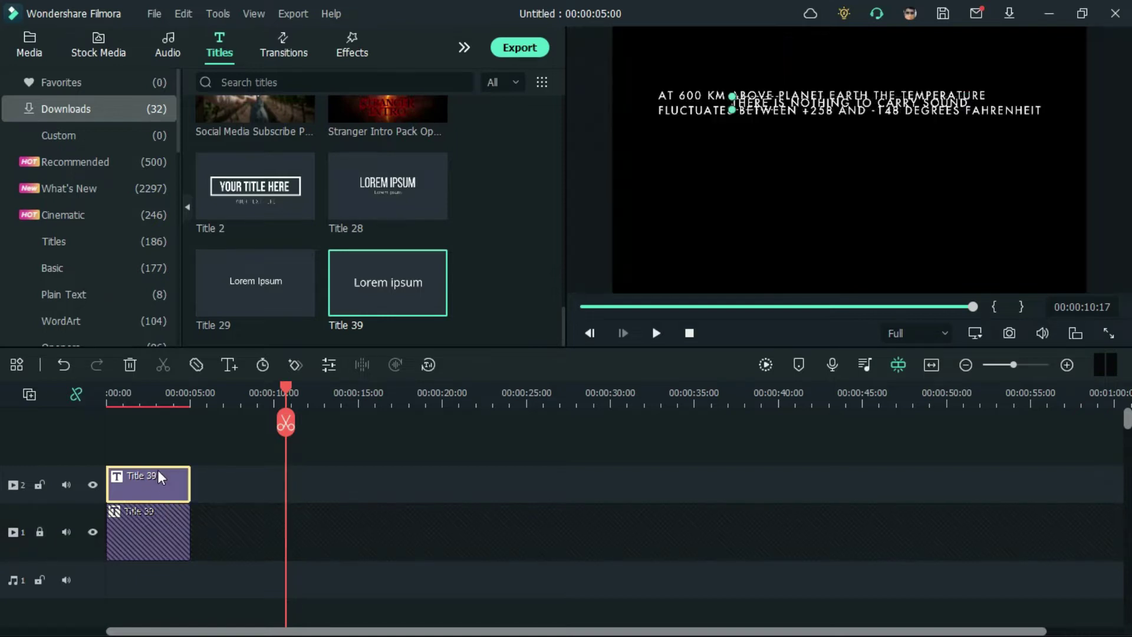
left_click(766, 46)
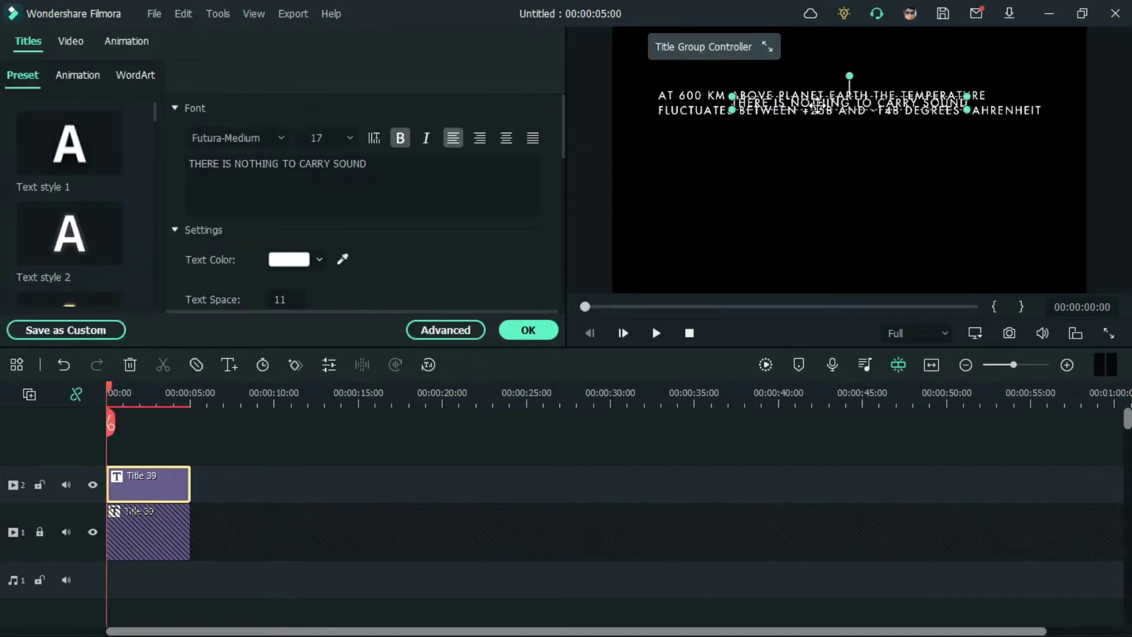
left_click_drag(820, 105, 744, 160)
left_click(749, 453)
left_click(700, 166)
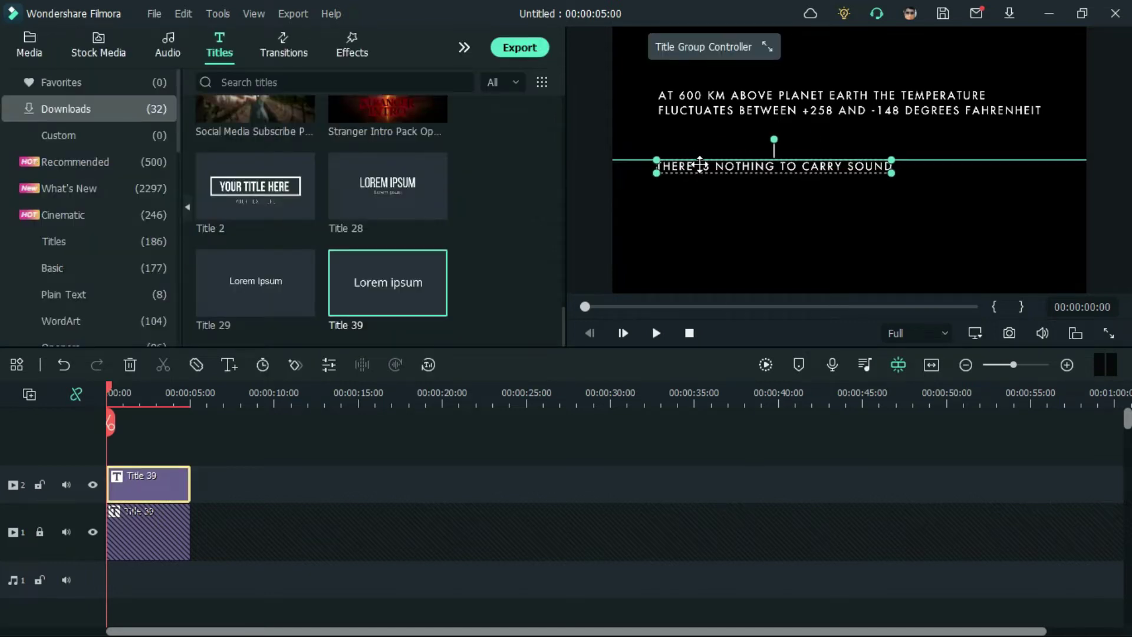
left_click(625, 499)
Step: Unlock the first video track and nudge the "THERE IS NOTHING TO CARRY SOUND" line slightly upward
left_click(40, 532)
left_click(783, 166)
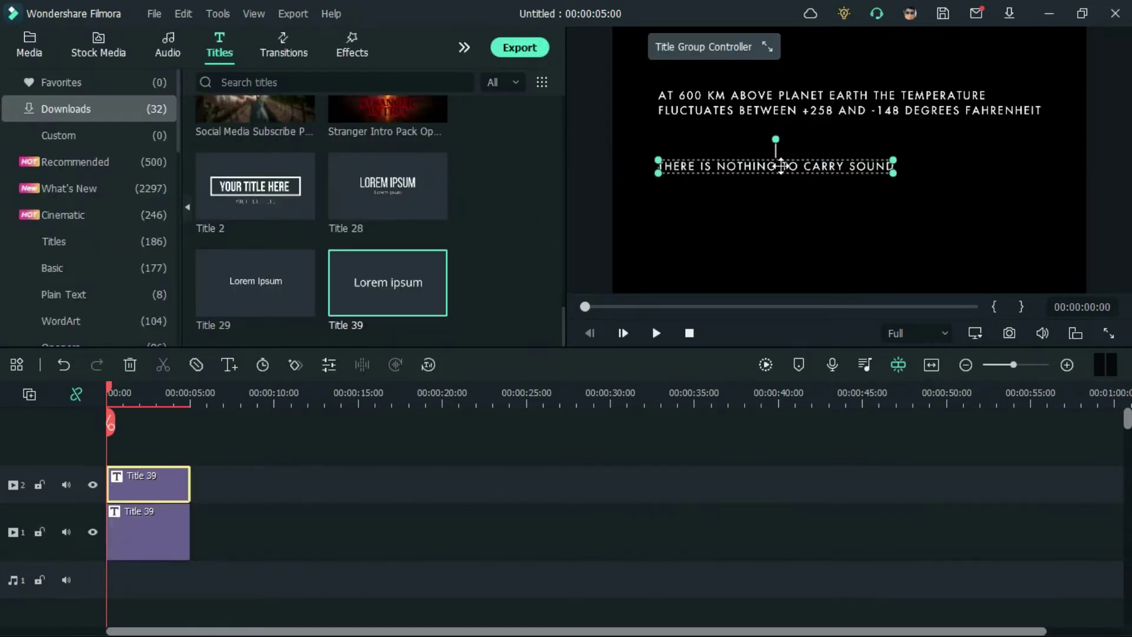
left_click_drag(782, 166, 782, 160)
left_click(365, 484)
Step: Copy the "THERE IS NOTHING TO CARRY SOUND" title and paste two back-to-back duplicates on the second video track, starting at 00:00:11:02
left_click(118, 481)
right_click(118, 479)
left_click(236, 144)
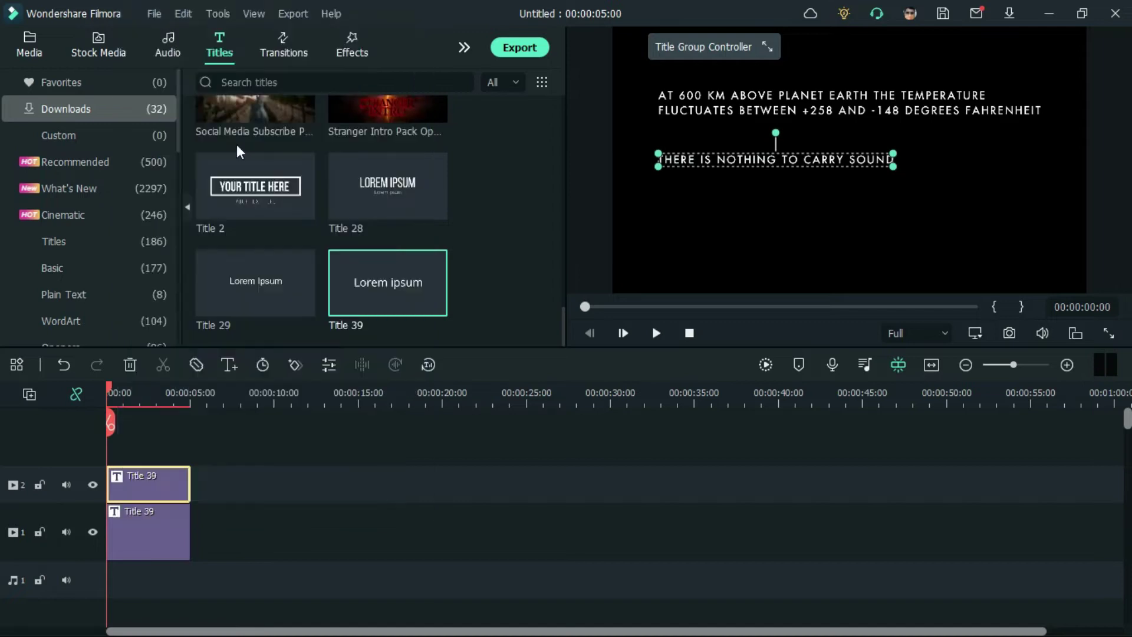
left_click(293, 405)
right_click(321, 514)
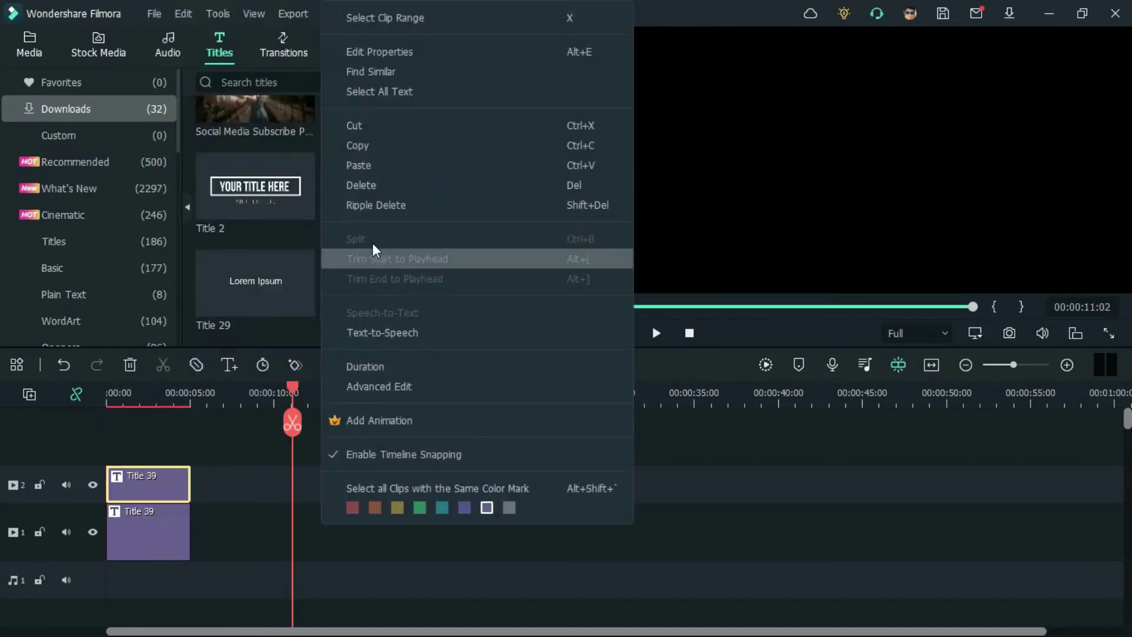
left_click(381, 168)
right_click(419, 472)
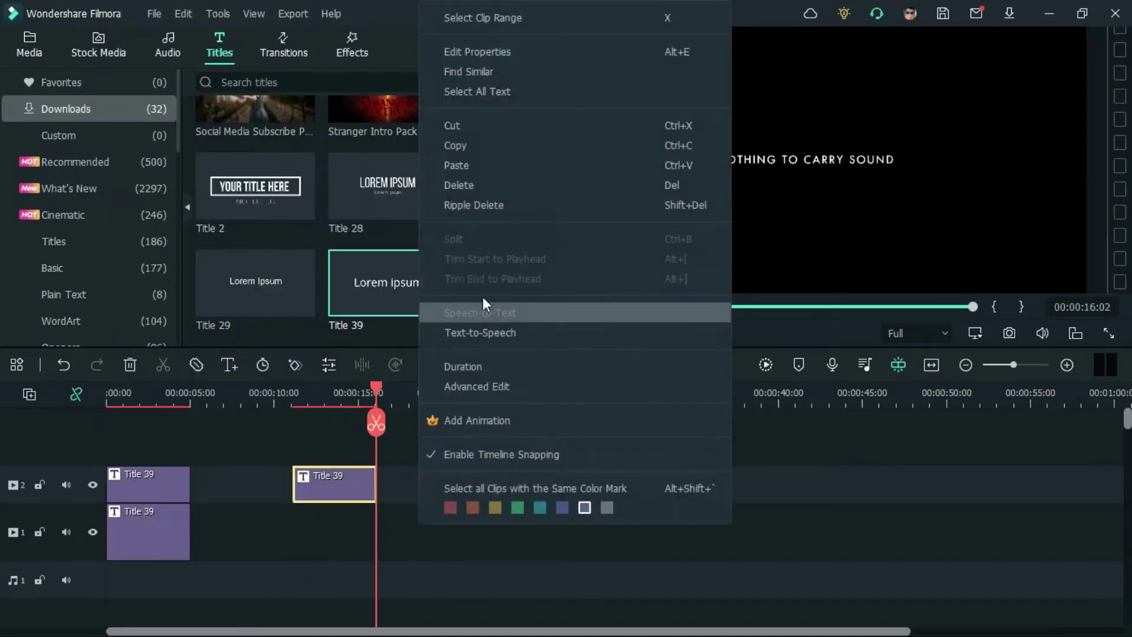
left_click(468, 168)
Step: Replace the first duplicate title's text with "NO AIR PRESSURE"
double_click(348, 482)
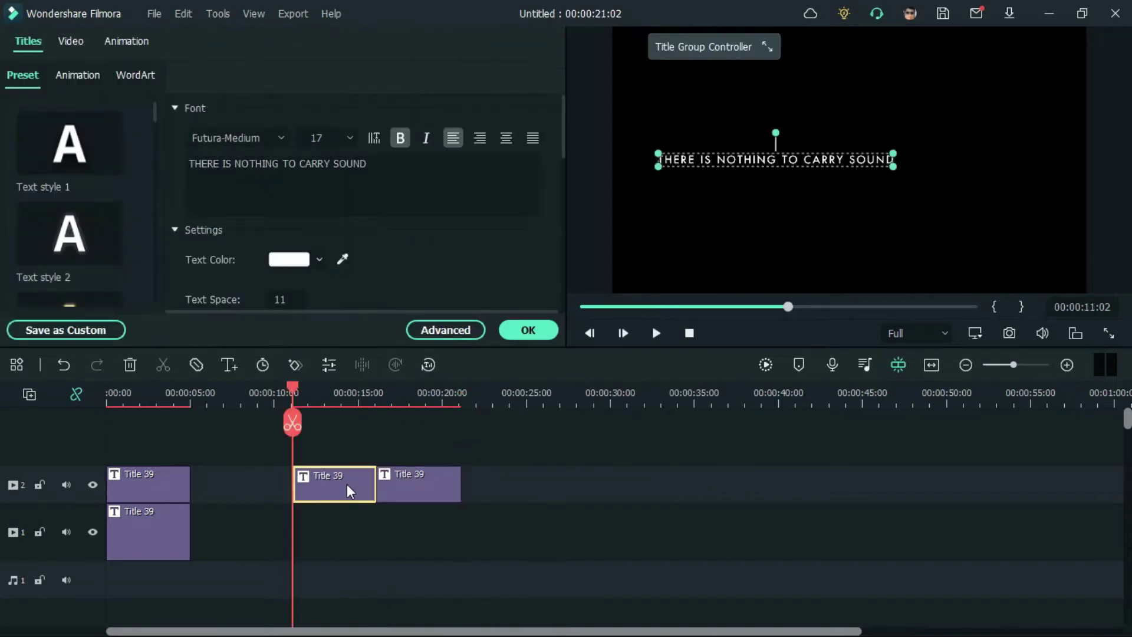
left_click_drag(423, 171, 188, 165)
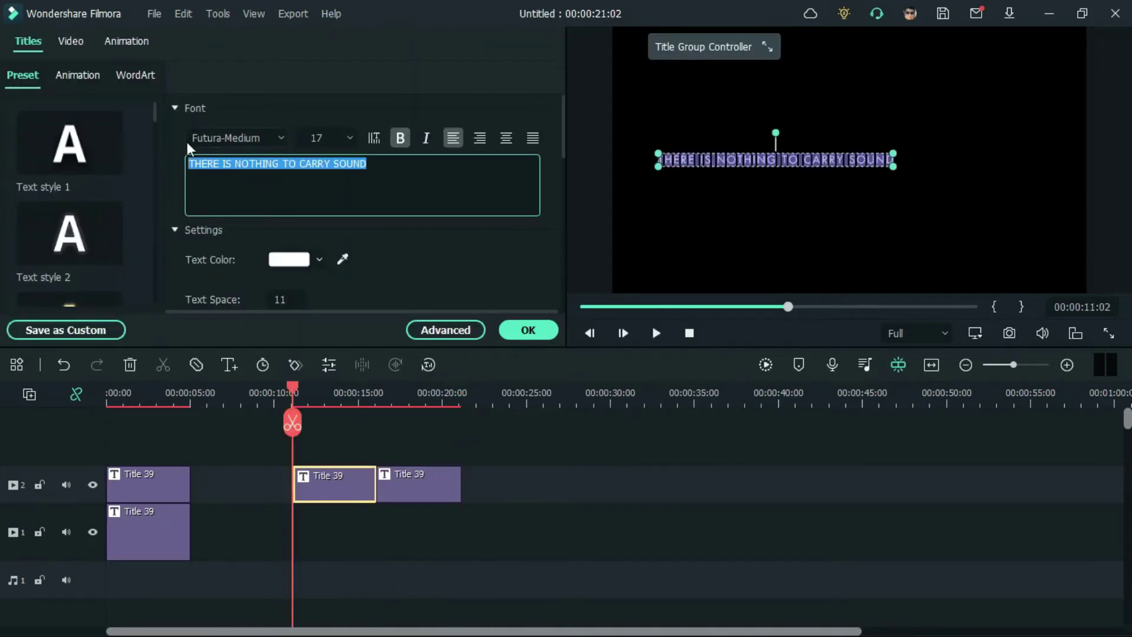
key("BackSpace")
type("NO AIR PRESSURE")
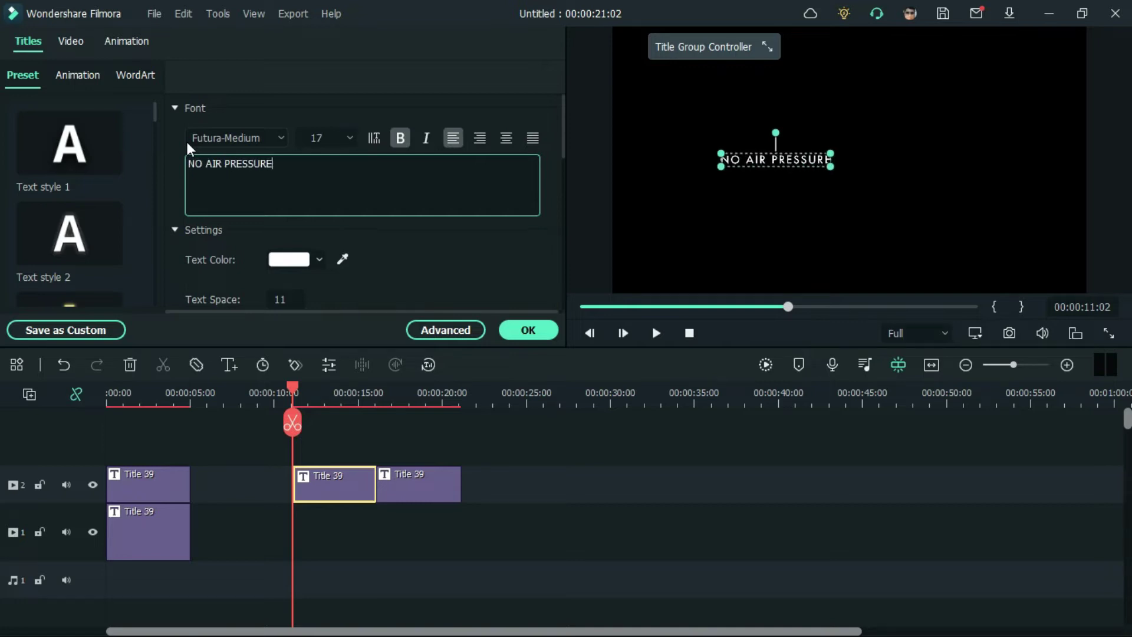
Step: Replace the second duplicate title's text with "NO OXYGEN" and close the title editor
double_click(415, 475)
type("NO OXYGEN")
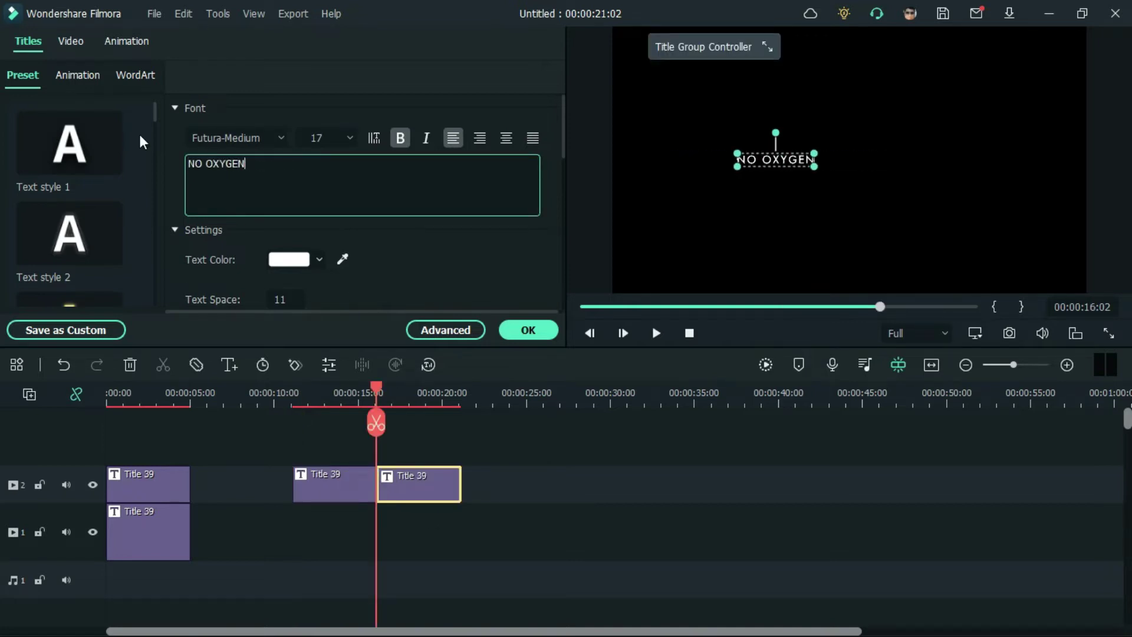
left_click(282, 543)
Step: Move "NO AIR PRESSURE" to the start of a new third video track, lock track 2, and left-align the line below "THERE IS NOTHING TO CARRY SOUND"
mouse_move(318, 487)
left_mouse_down()
mouse_move(171, 450)
mouse_move(93, 448)
left_mouse_up()
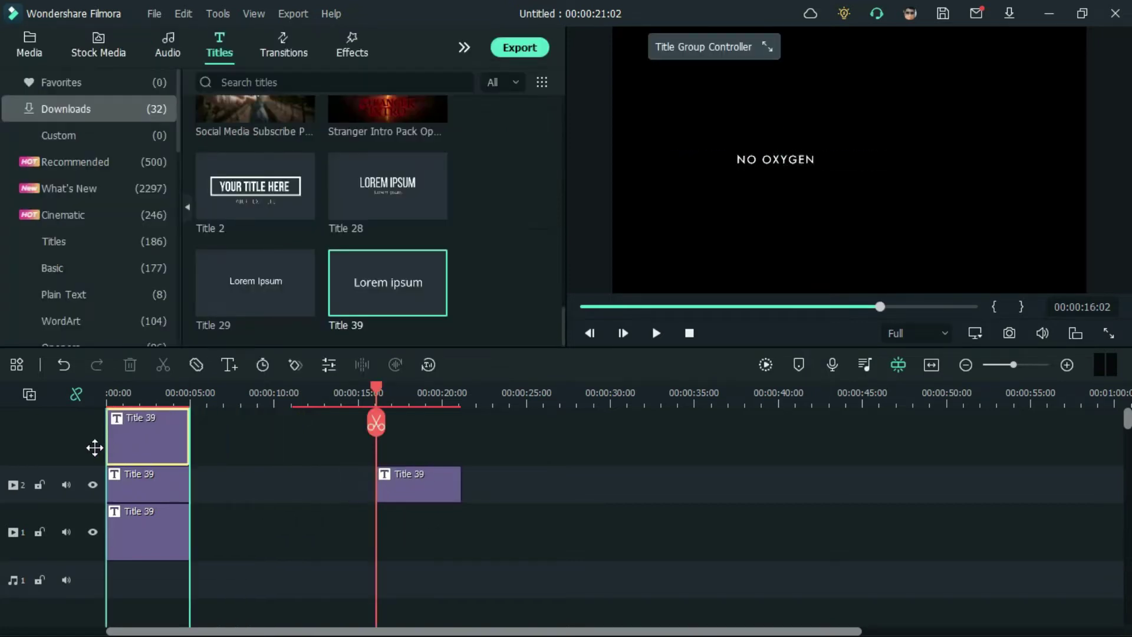
left_click(39, 522)
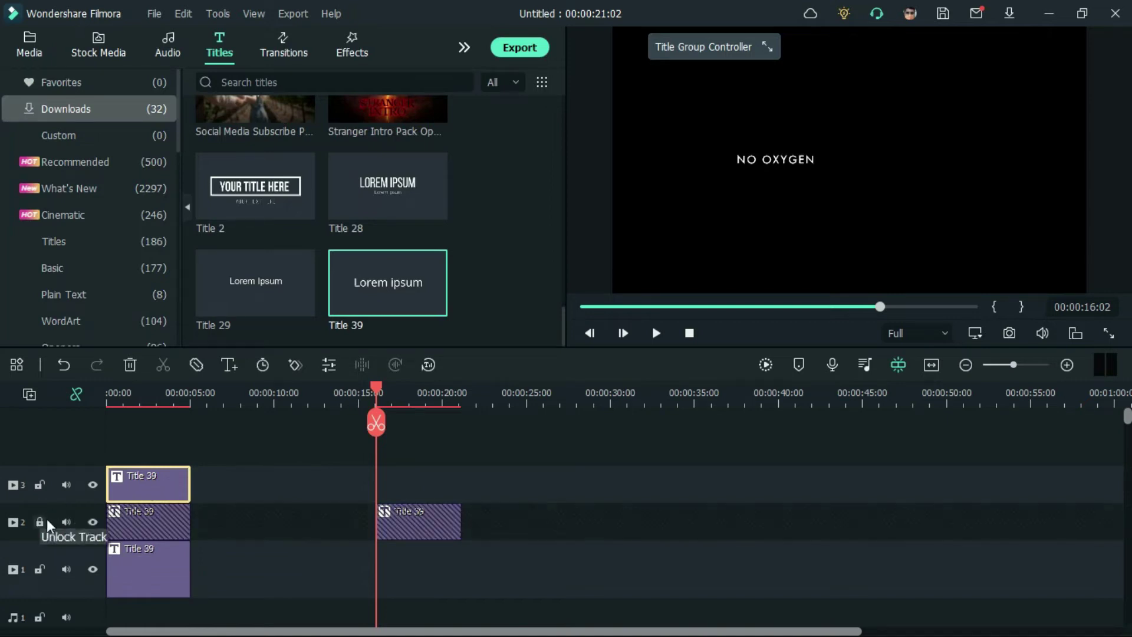
double_click(149, 490)
left_click_drag(767, 160, 701, 176)
left_click(673, 503)
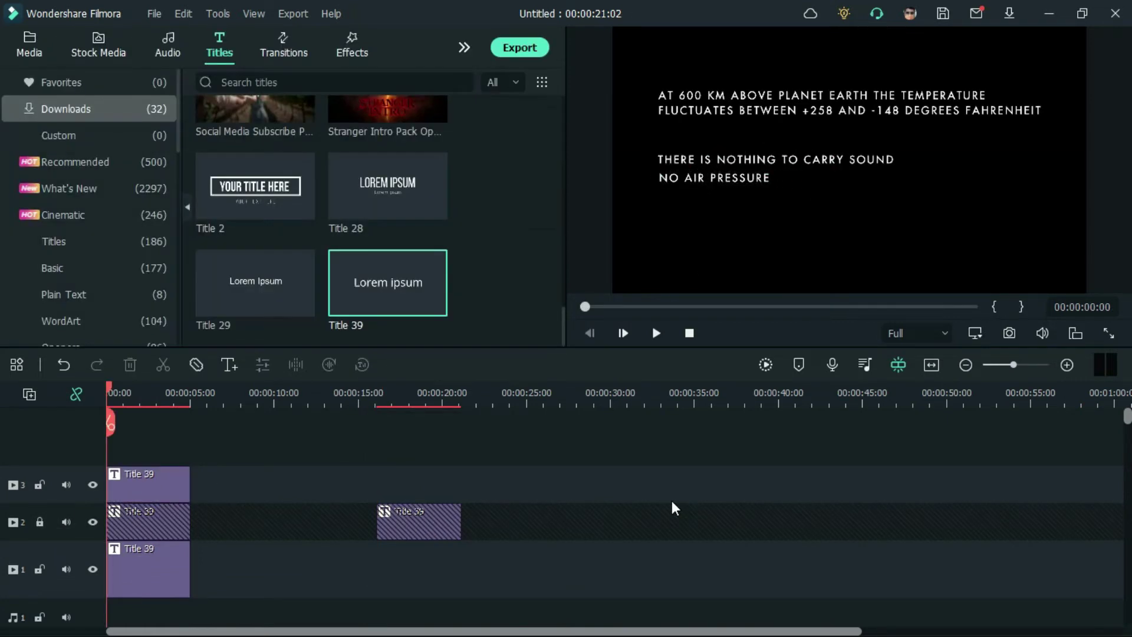
Step: Unlock the second video track, move "NO OXYGEN" to the start of a fourth track, and left-align it below "NO AIR PRESSURE"
left_click(39, 522)
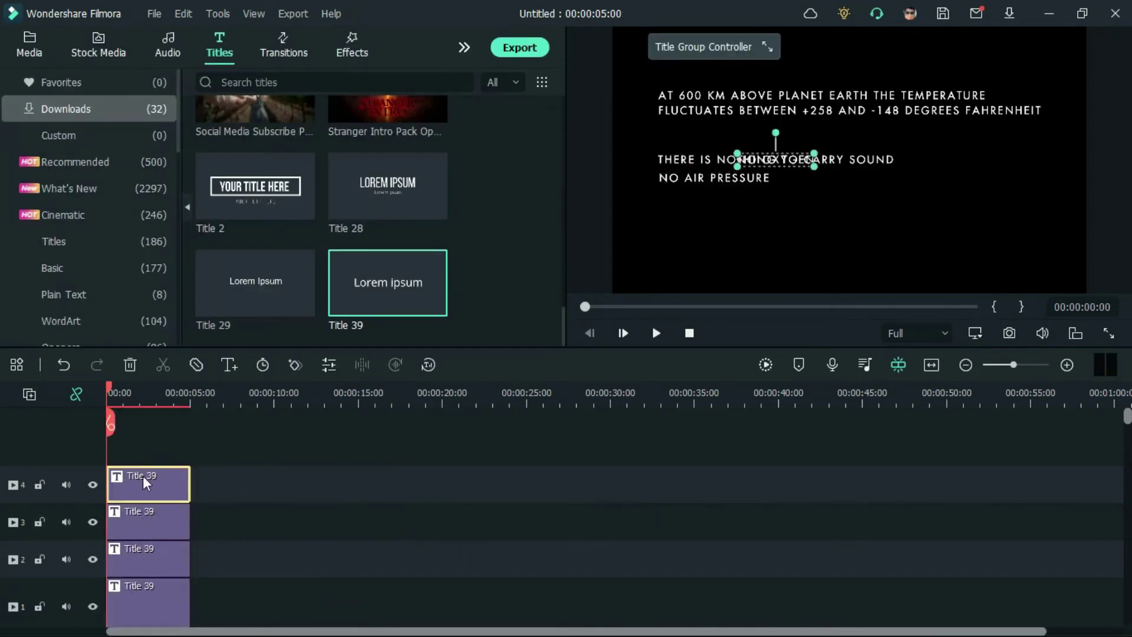
left_click_drag(743, 167, 701, 198)
left_click(775, 505)
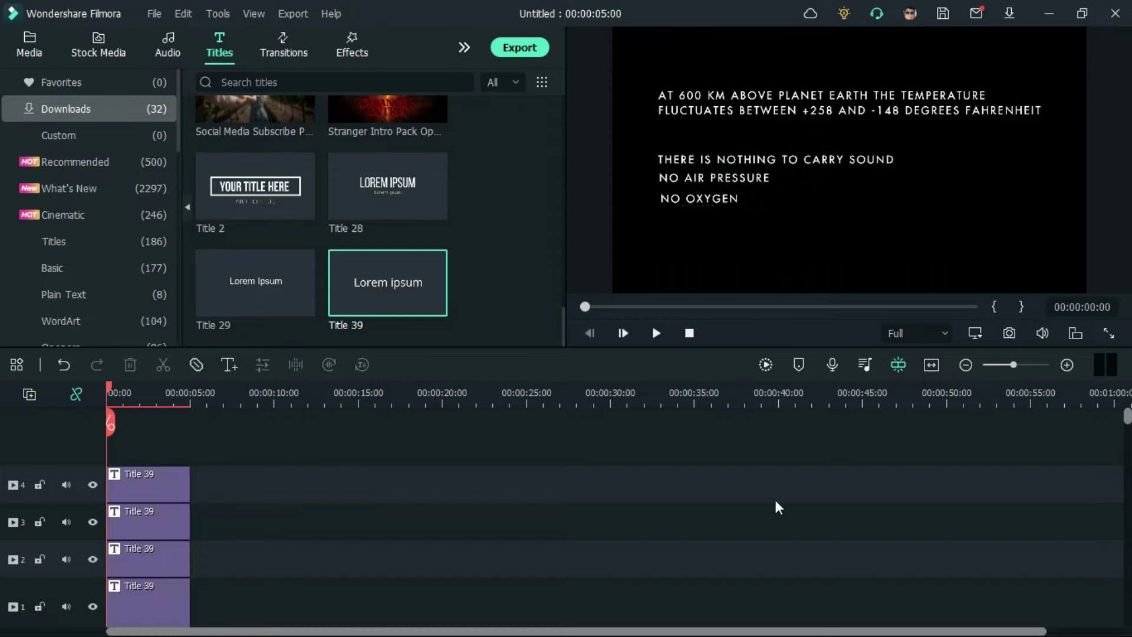
Step: Copy the "NO OXYGEN" title and paste a duplicate at 00:00:11:13 on the fourth video track
right_click(165, 479)
left_click(236, 147)
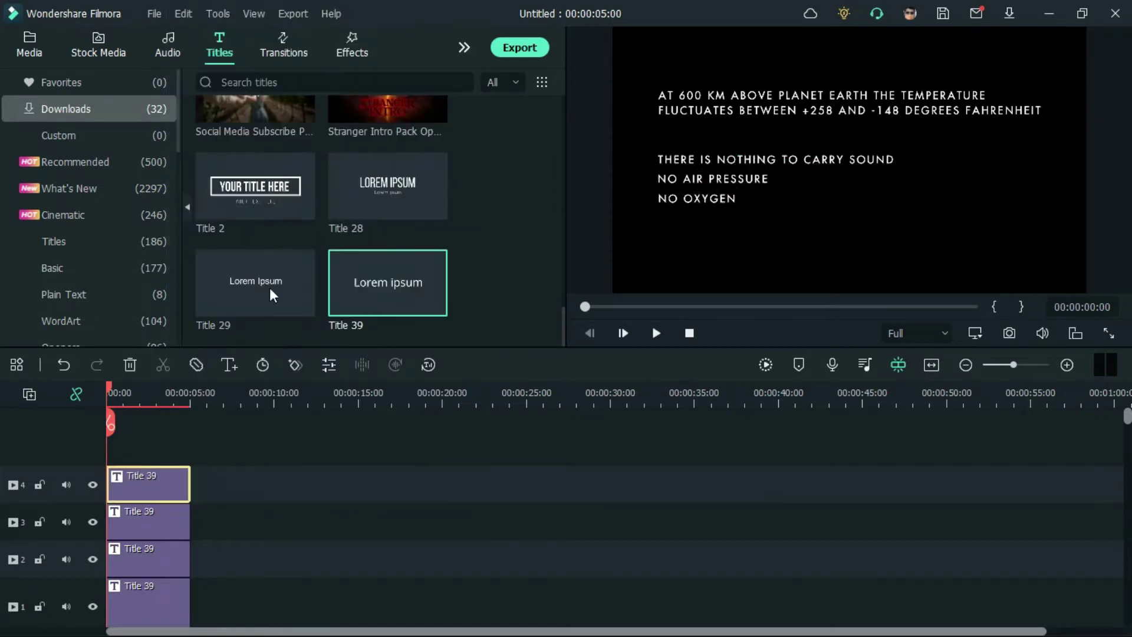
left_click(301, 393)
right_click(377, 489)
left_click(430, 172)
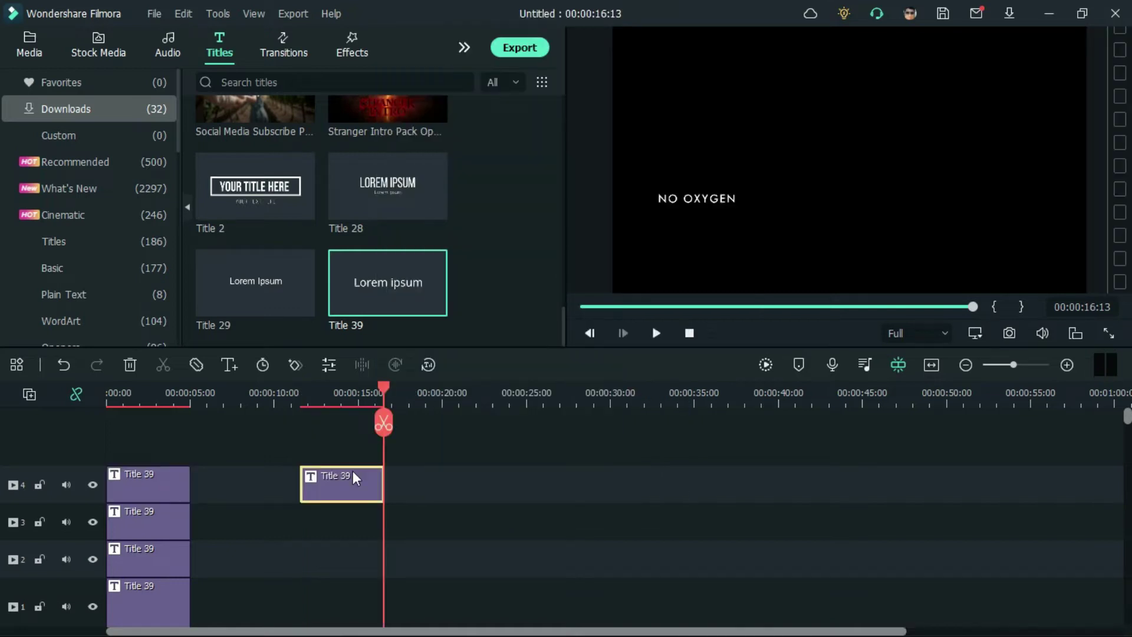
Step: Replace the duplicate "NO OXYGEN" title's text with "LIFE IN SPACE IS IMPOSSIBLE"
double_click(341, 486)
left_click(474, 212)
key("ctrl+a")
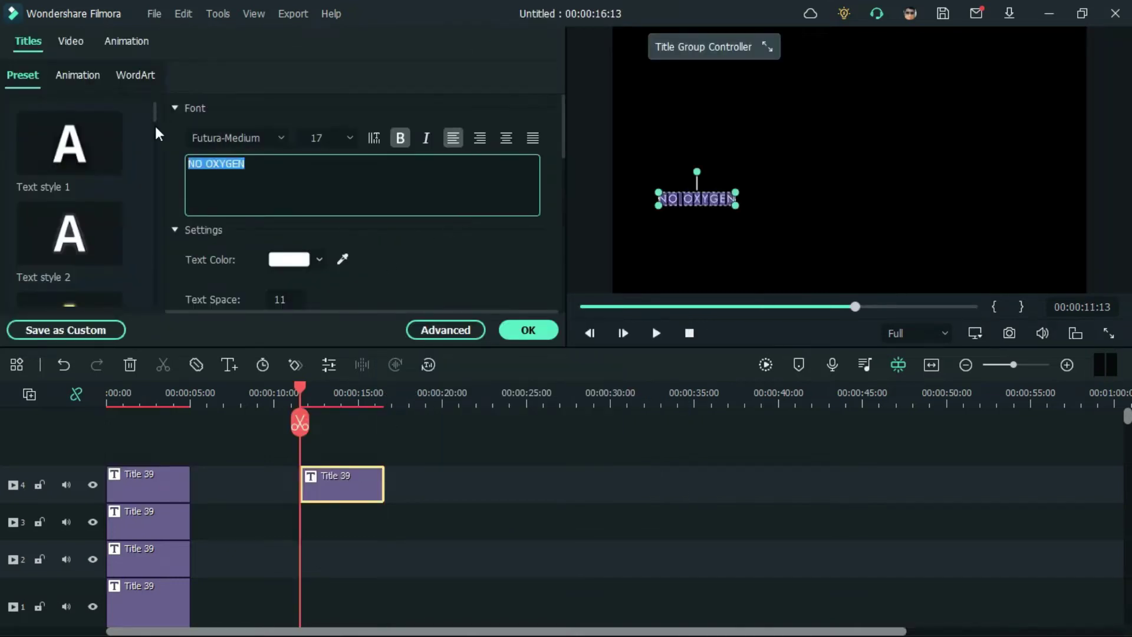
type("LIFE IN SPACE IS IMPOSSIBLE")
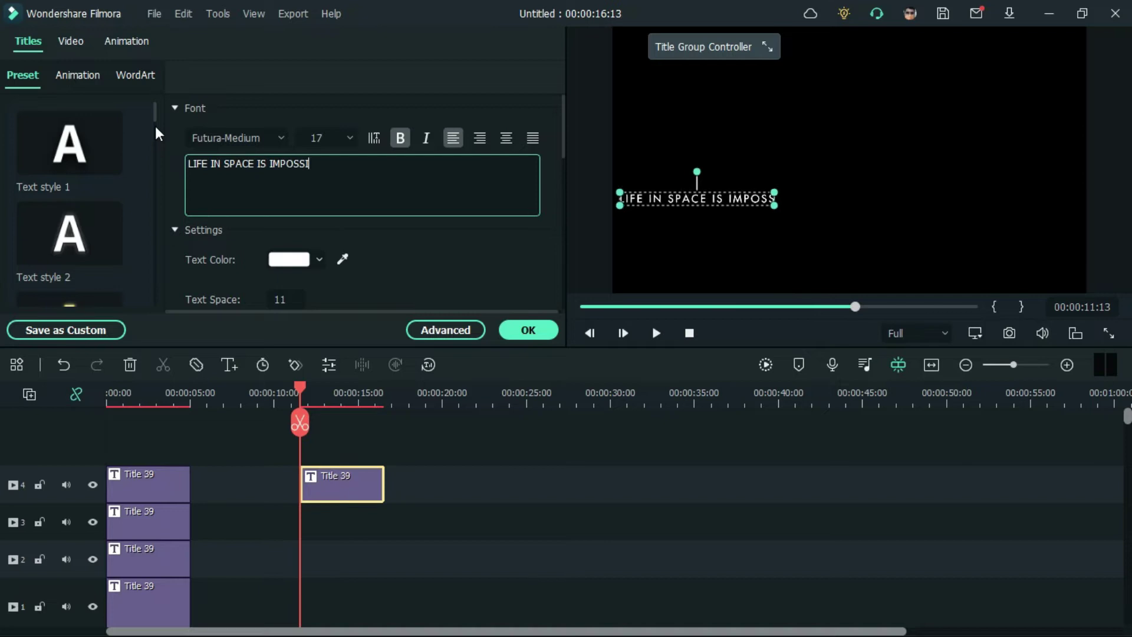
Step: Move "LIFE IN SPACE IS IMPOSSIBLE" to the start of a new fifth video track and place it left-aligned below "NO OXYGEN" with a gap
left_click_drag(339, 486, 80, 458)
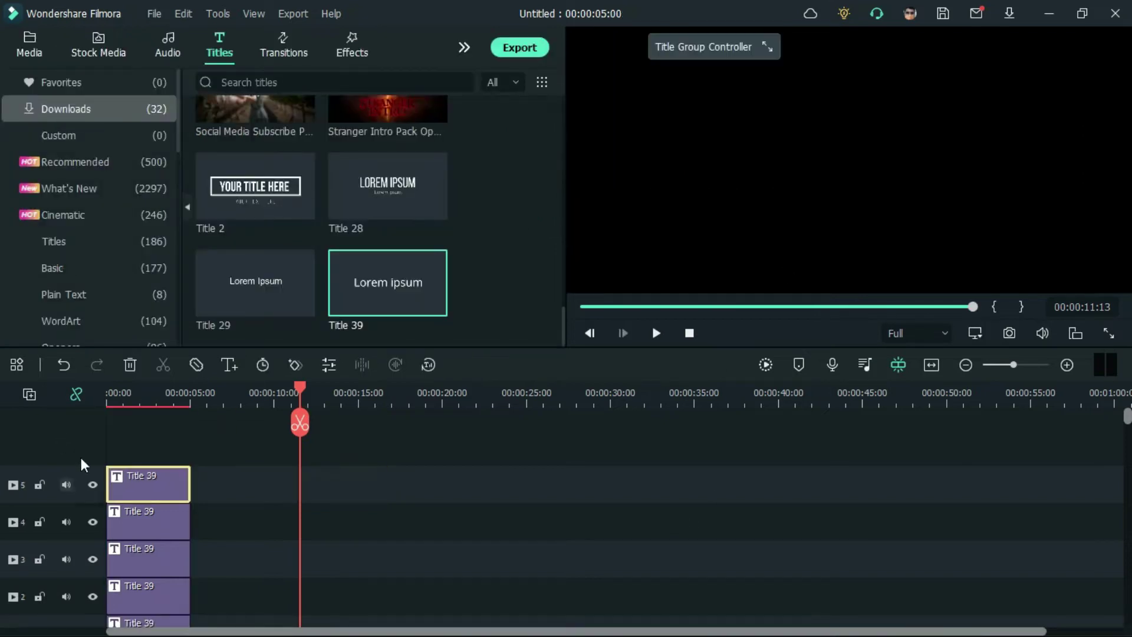
left_click(135, 407)
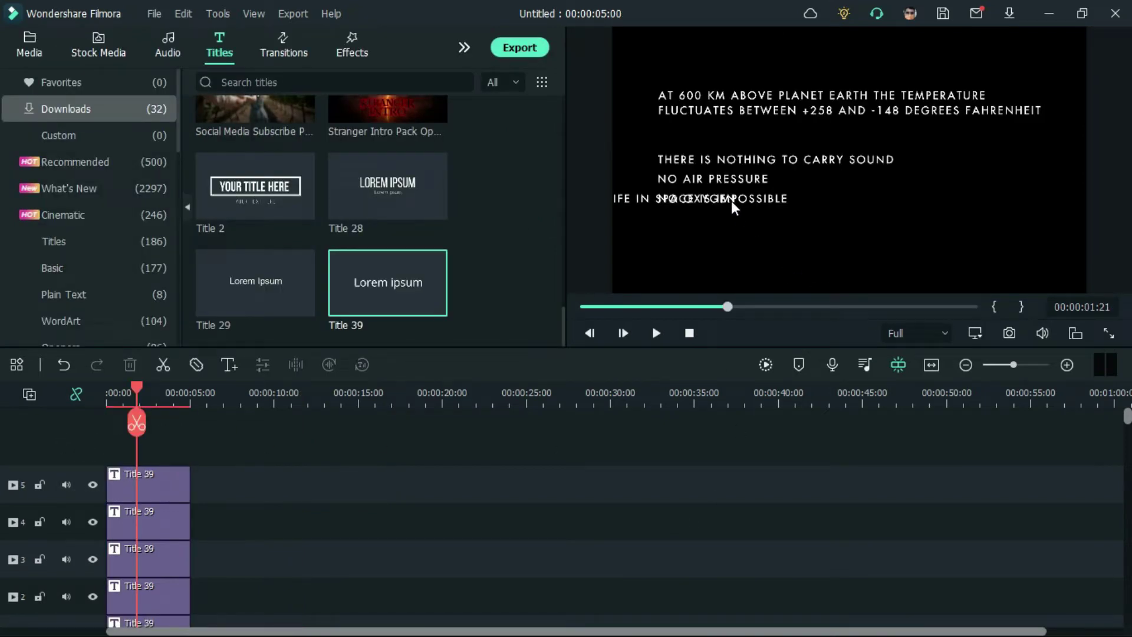
left_click(731, 201)
left_click_drag(731, 200, 811, 237)
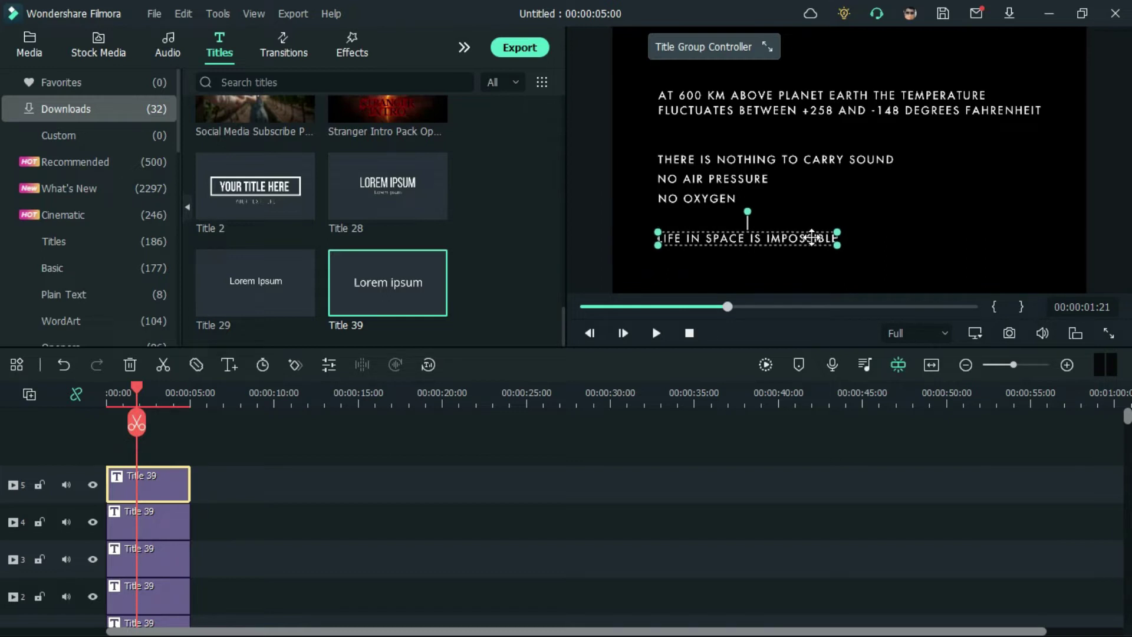
Step: Copy the "LIFE IN SPACE IS IMPOSSIBLE" title and paste a duplicate at 00:00:17:11 on the fifth video track
right_click(153, 479)
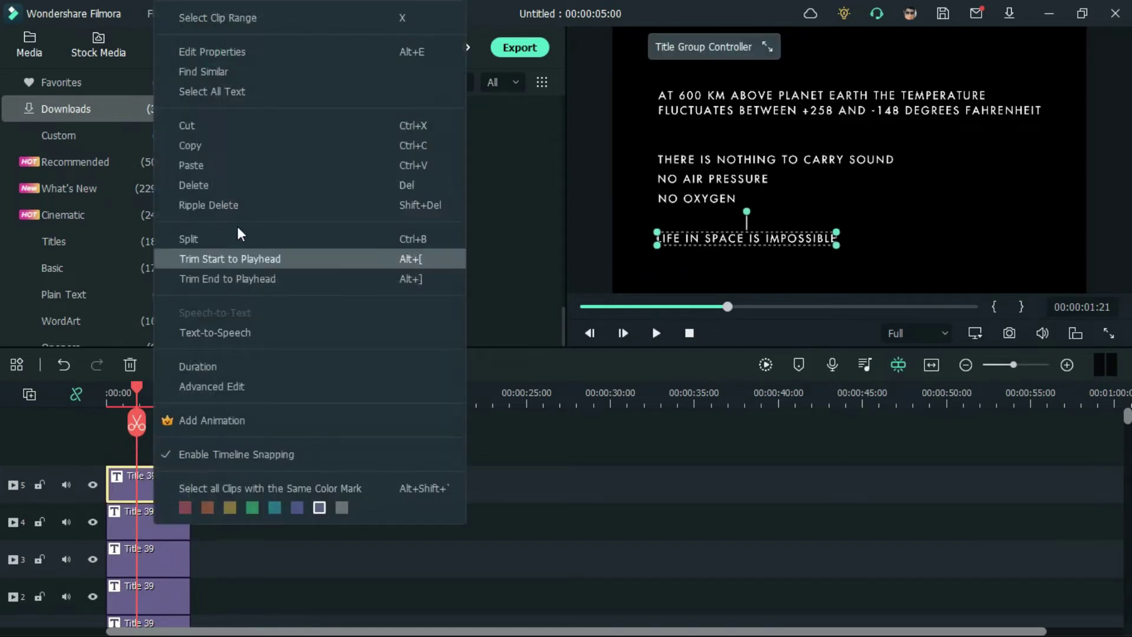
left_click(256, 145)
left_click(399, 399)
right_click(436, 498)
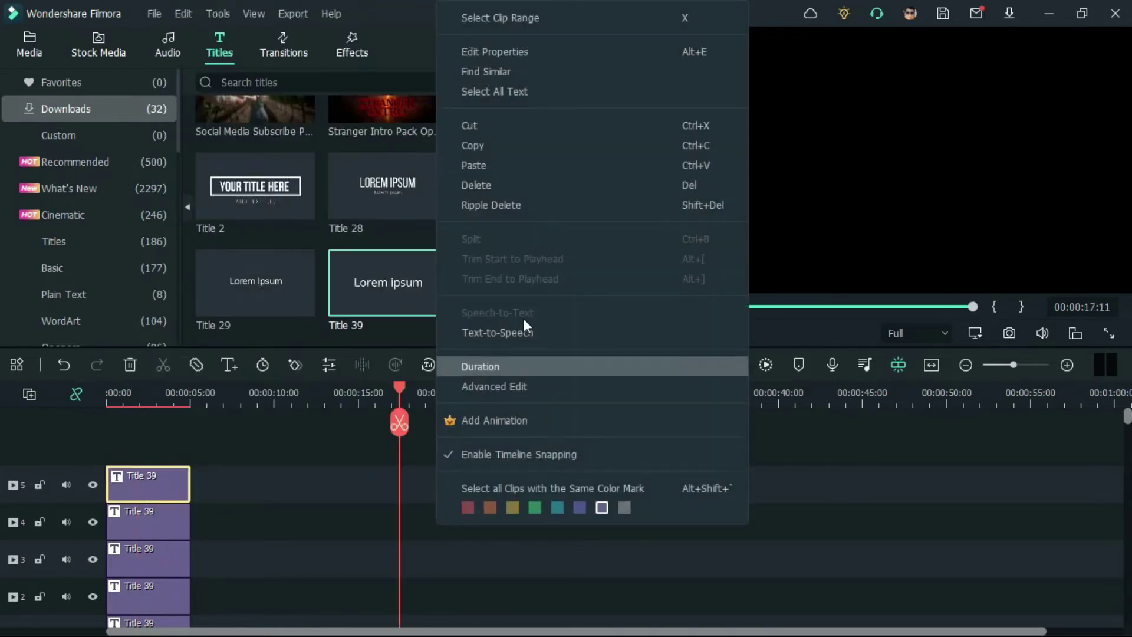
left_click(504, 170)
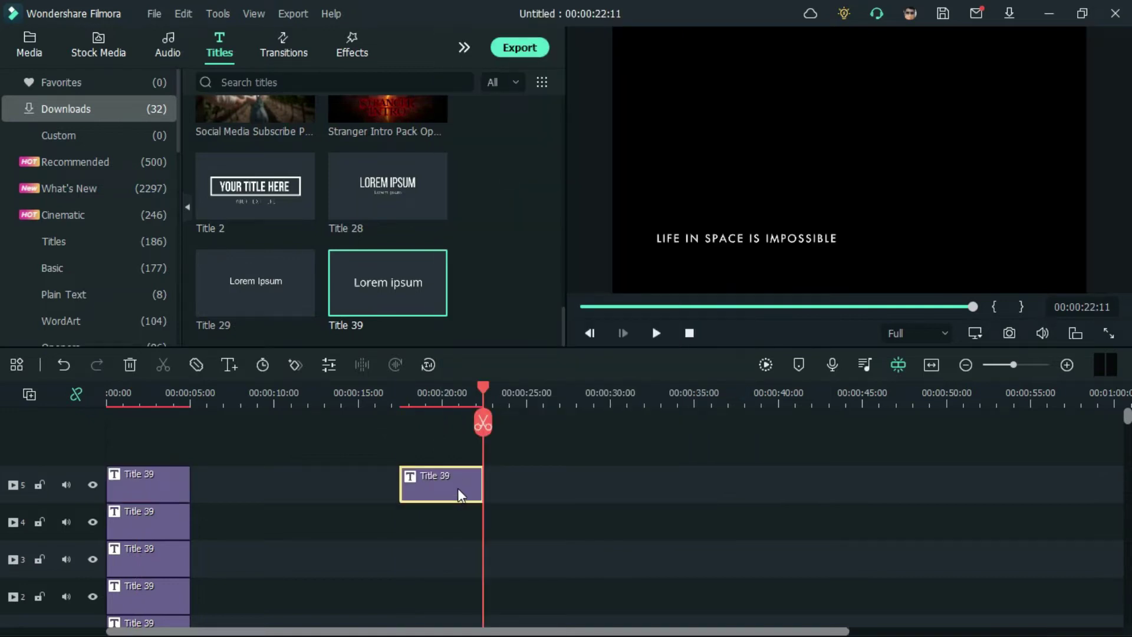
Step: Replace the duplicate "LIFE IN SPACE IS IMPOSSIBLE" title's text with "GRAVITY"
double_click(457, 487)
left_click(426, 197)
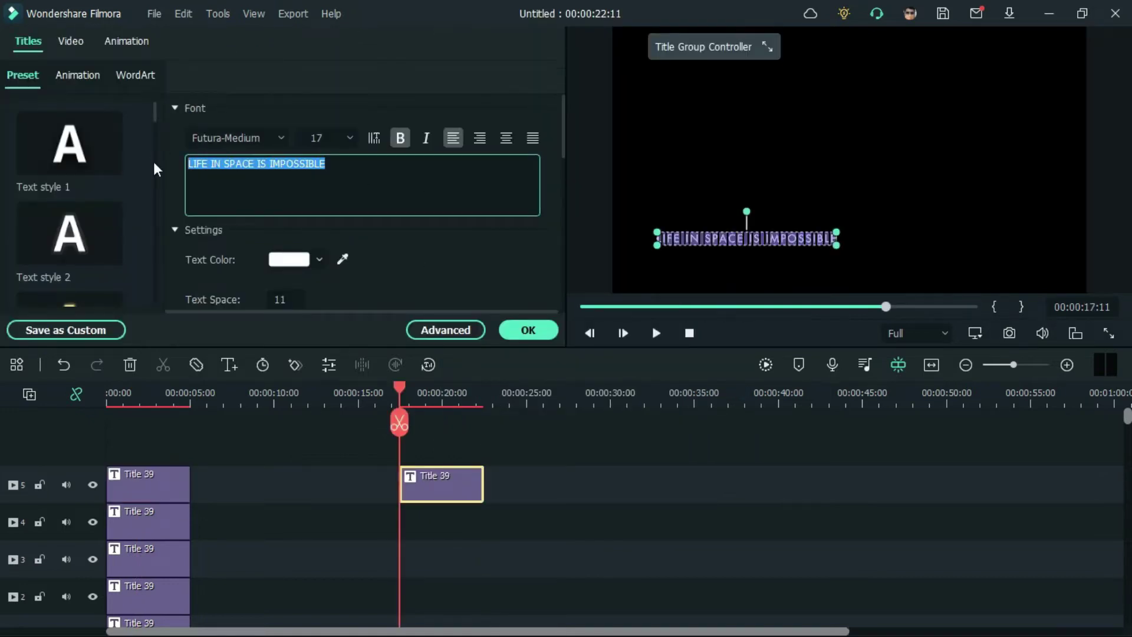
key("BackSpace")
type("GRAVITY")
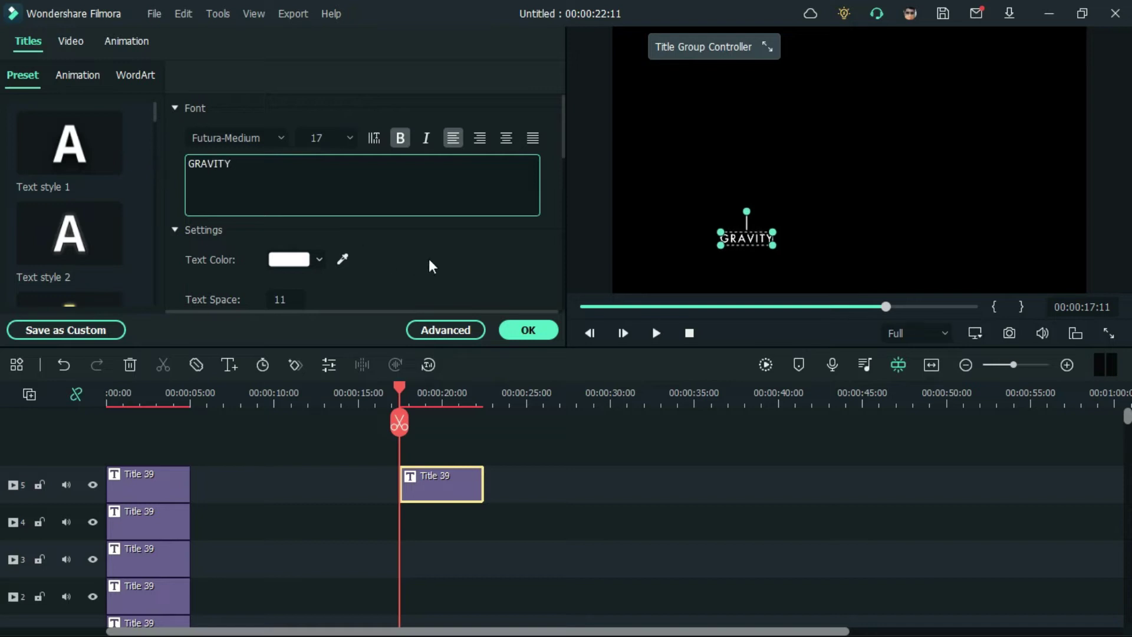
Step: Centre the "GRAVITY" title in the frame and set its scale to 37%
scroll(349, 202, "down", 8)
scroll(317, 189, "up", 3)
left_click(295, 187)
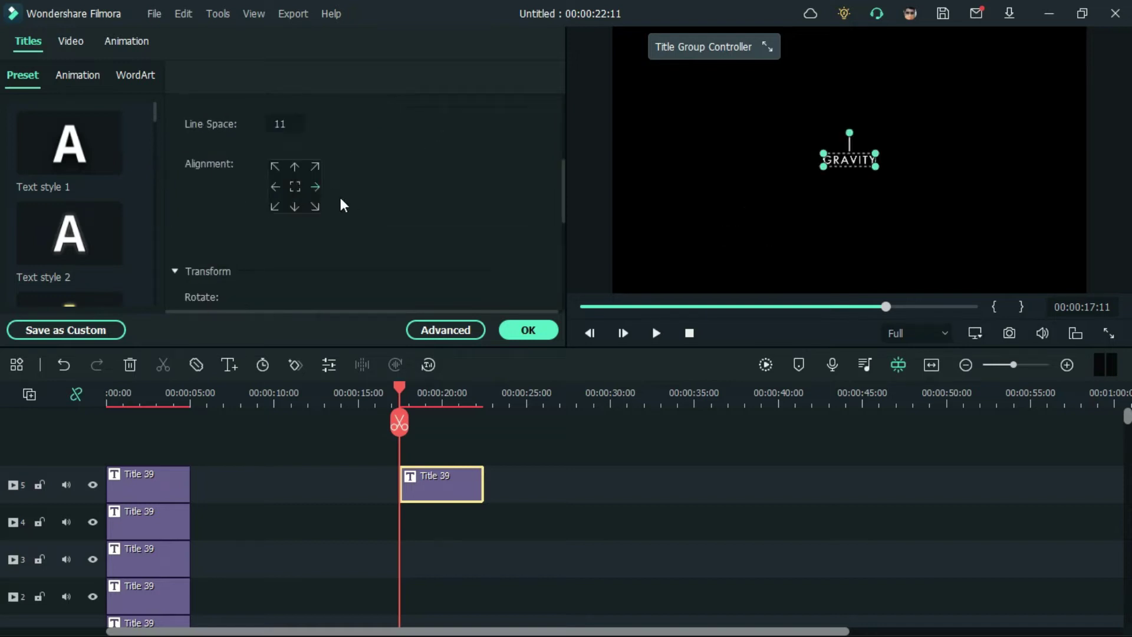
scroll(351, 212, "down", 5)
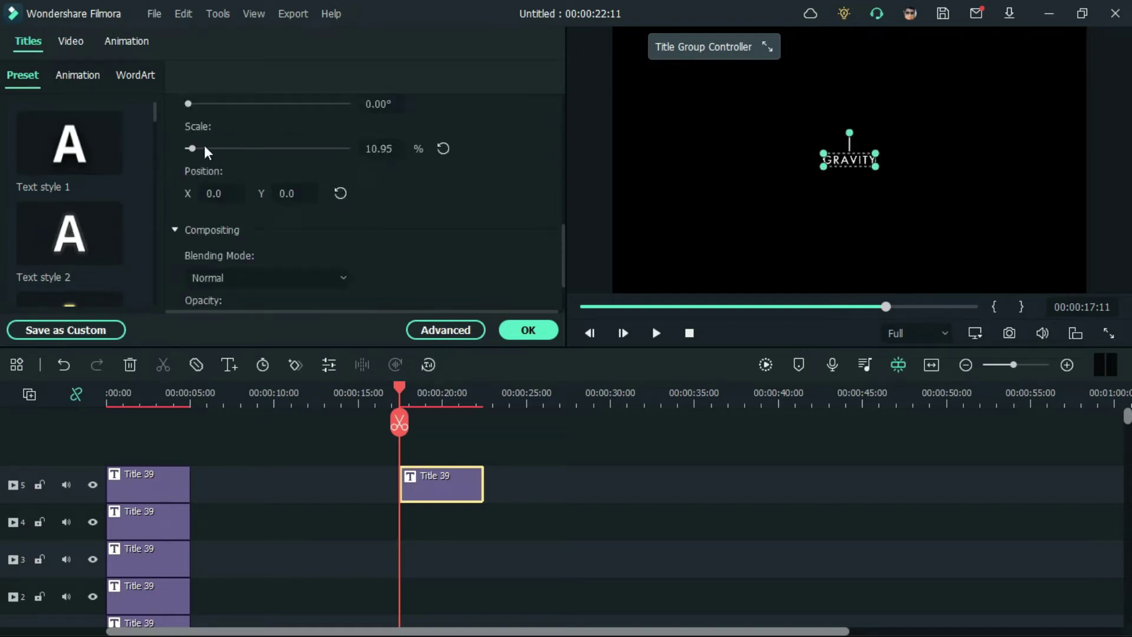
left_click_drag(205, 147, 204, 148)
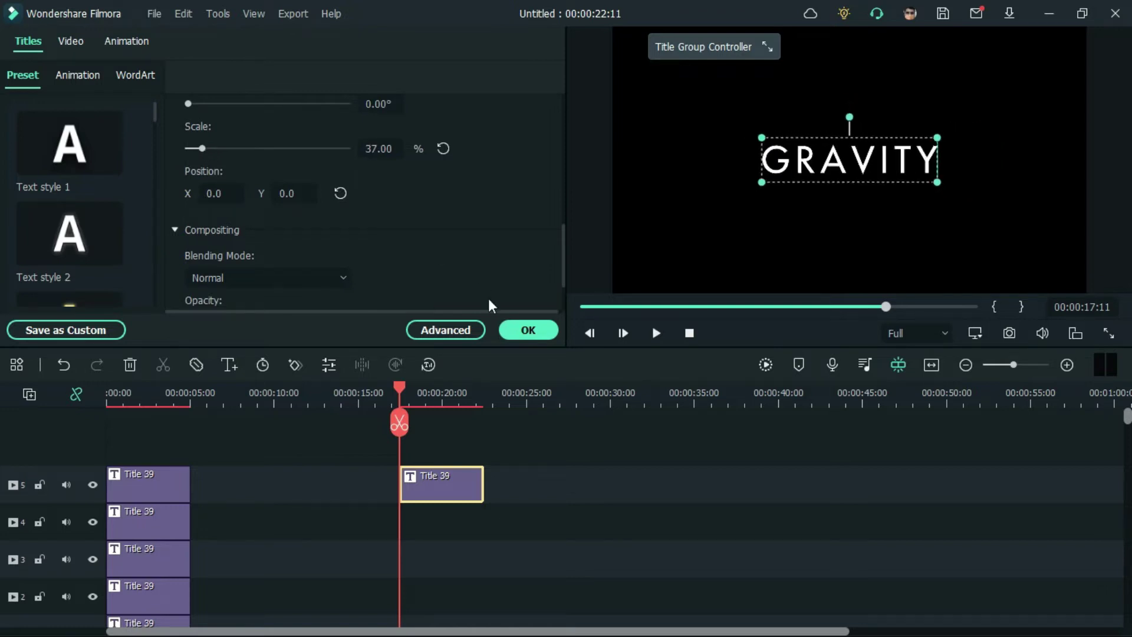
Step: Open advanced text editing for the "GRAVITY" title, widen its letter spacing, and set the font size to 44
left_click(468, 330)
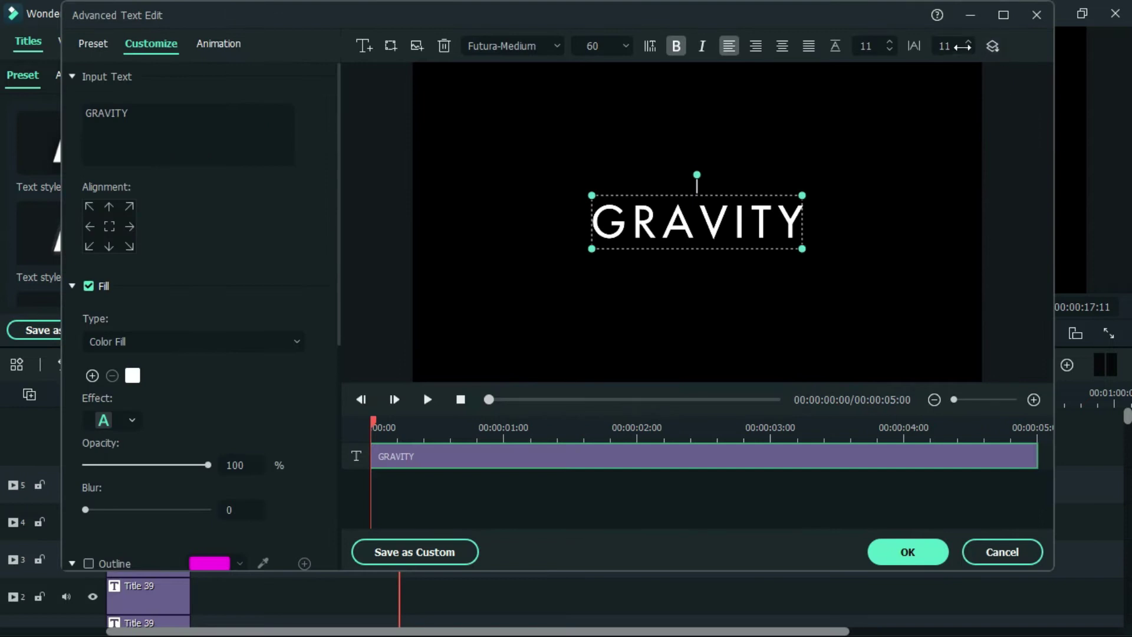
left_click(967, 41)
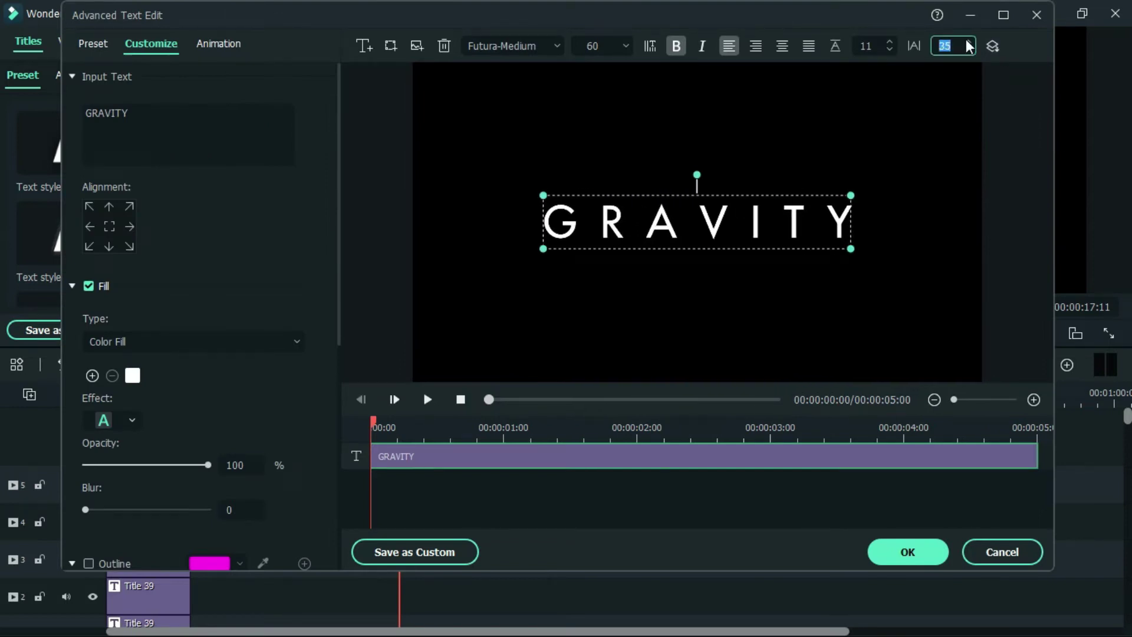
left_click(613, 46)
left_click(584, 183)
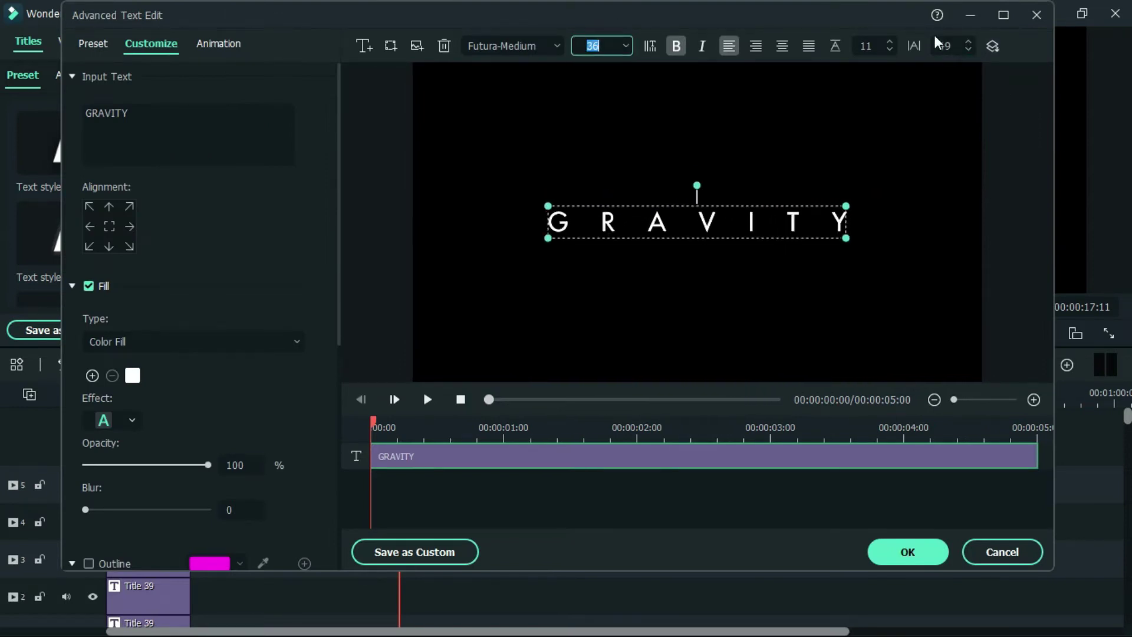
left_click(625, 45)
scroll(620, 118, "down", 1)
left_click(613, 137)
Step: Set the "GRAVITY" title's letter spacing to 91 and apply the advanced text edits
left_click_drag(953, 47, 931, 51)
type("80")
left_click(929, 78)
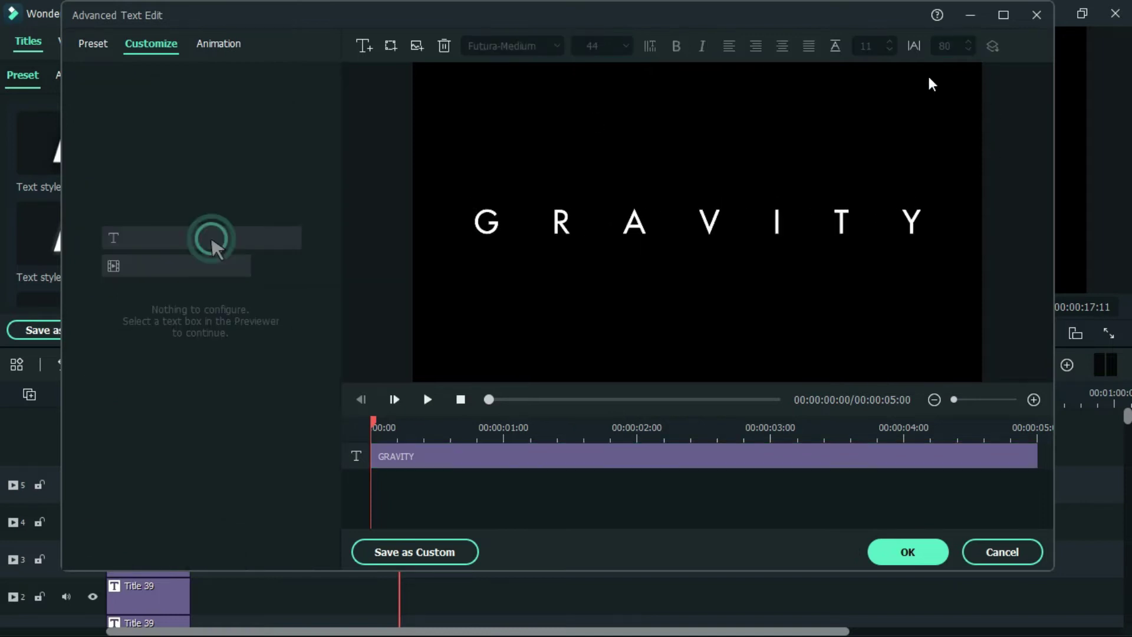
left_click(841, 233)
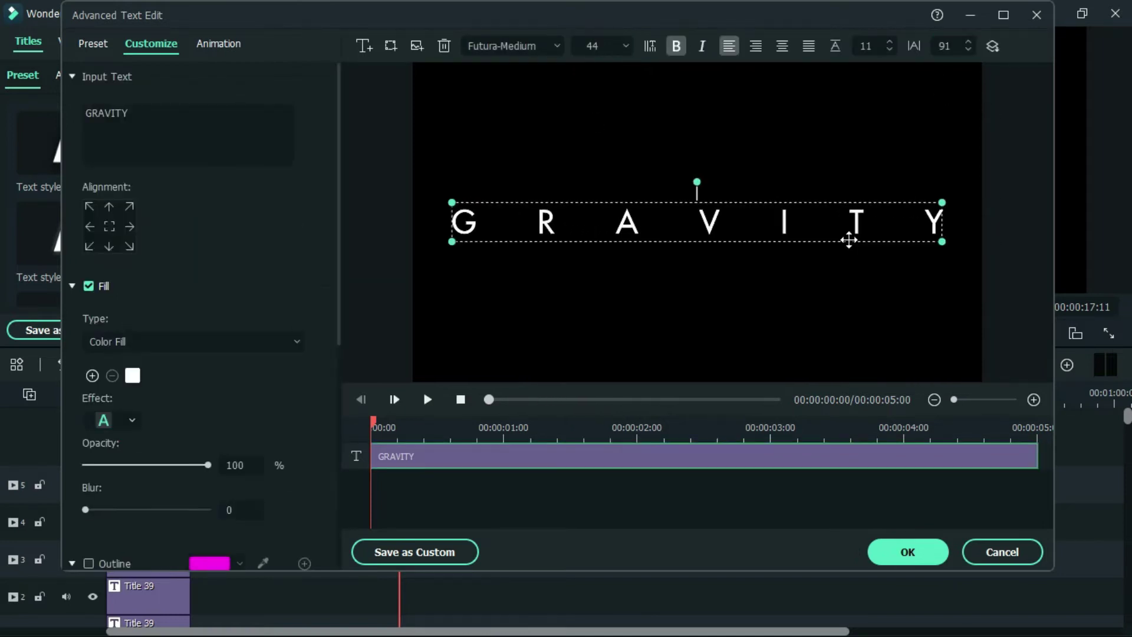
left_click(897, 551)
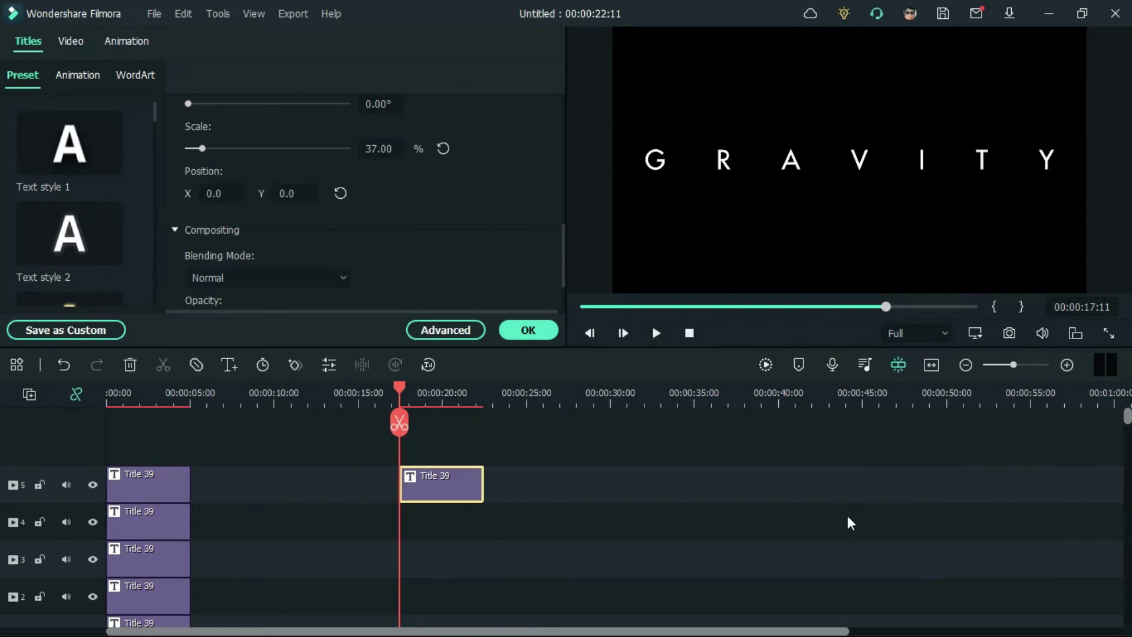
Step: Place the "[YT2mp3.info] - Gravity 2013 Opening Scene (320kbps)" audio file at the start of the first audio track
left_click(637, 483)
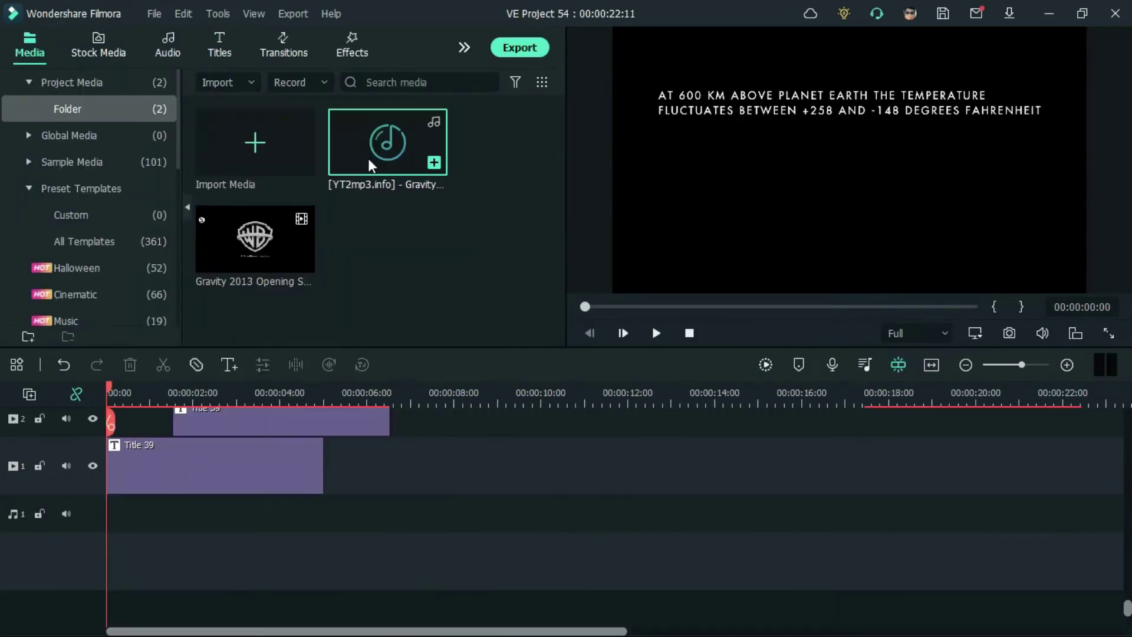
left_click_drag(386, 142, 96, 529)
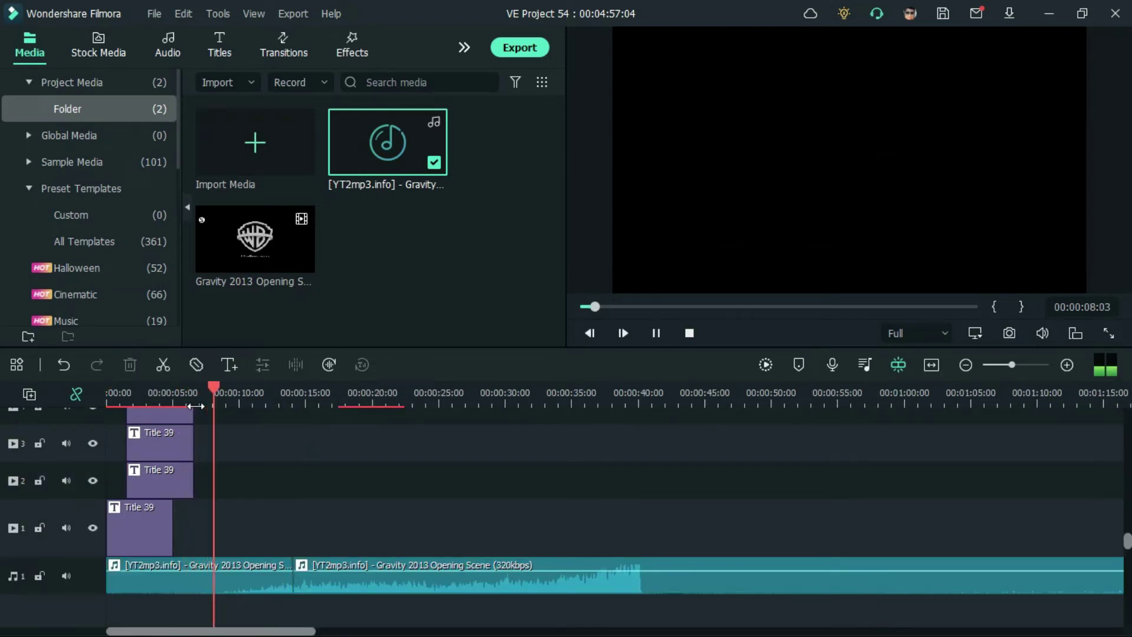
Step: Stop playback, split the first audio clip at 00:00:09:04, and delete the portion before the cut
key("space")
left_click_drag(213, 421, 224, 432)
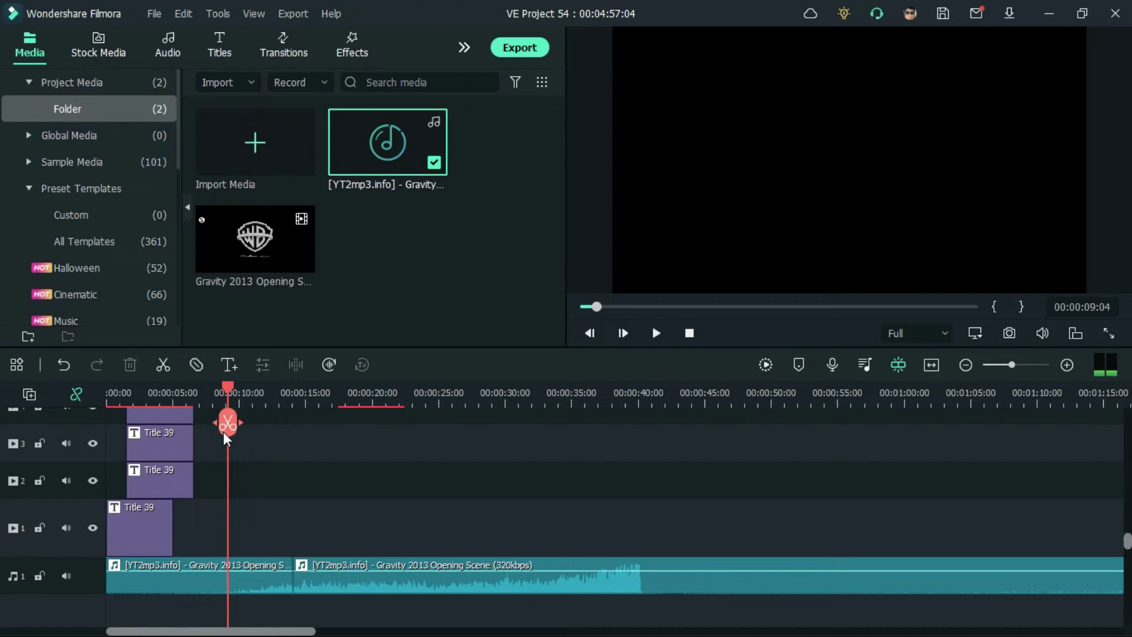
left_click(227, 424)
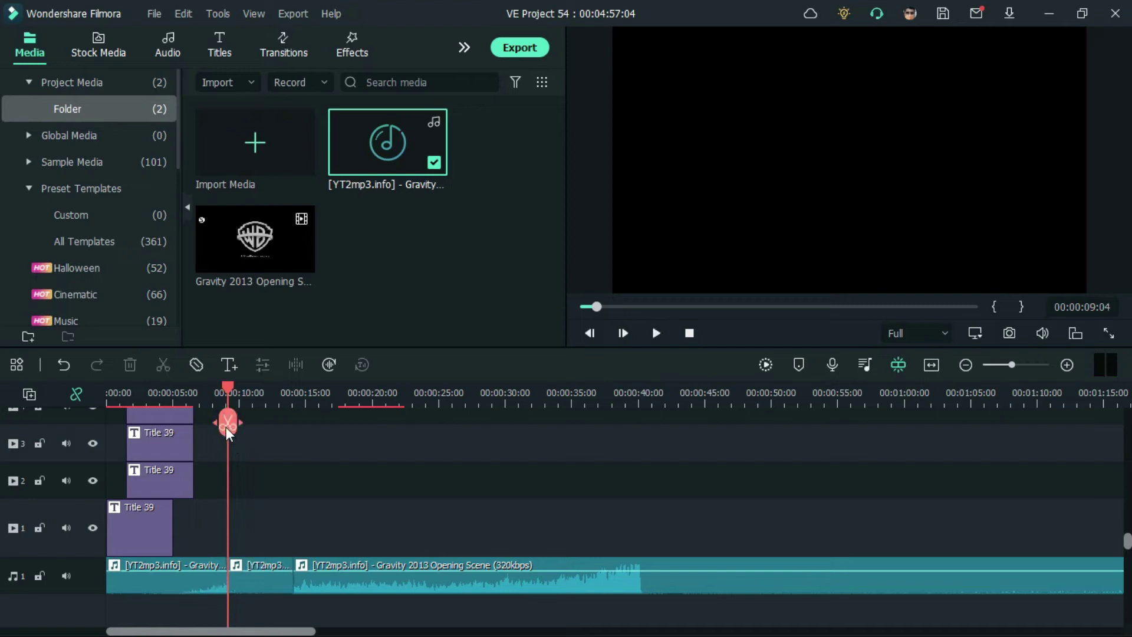
left_click(199, 580)
key("Delete")
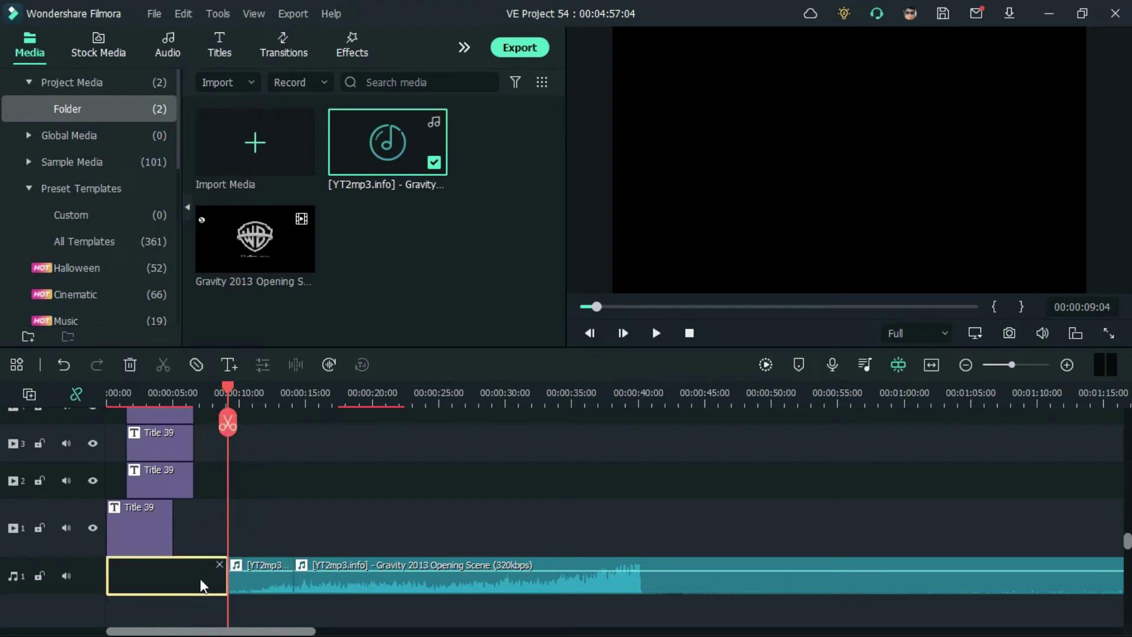
Step: Move both remaining audio clips together to the start of the first audio track and return the playhead to 00:00:00:00
left_click_drag(352, 606, 280, 578)
left_click_drag(362, 585, 140, 489)
left_click_drag(598, 306, 574, 308)
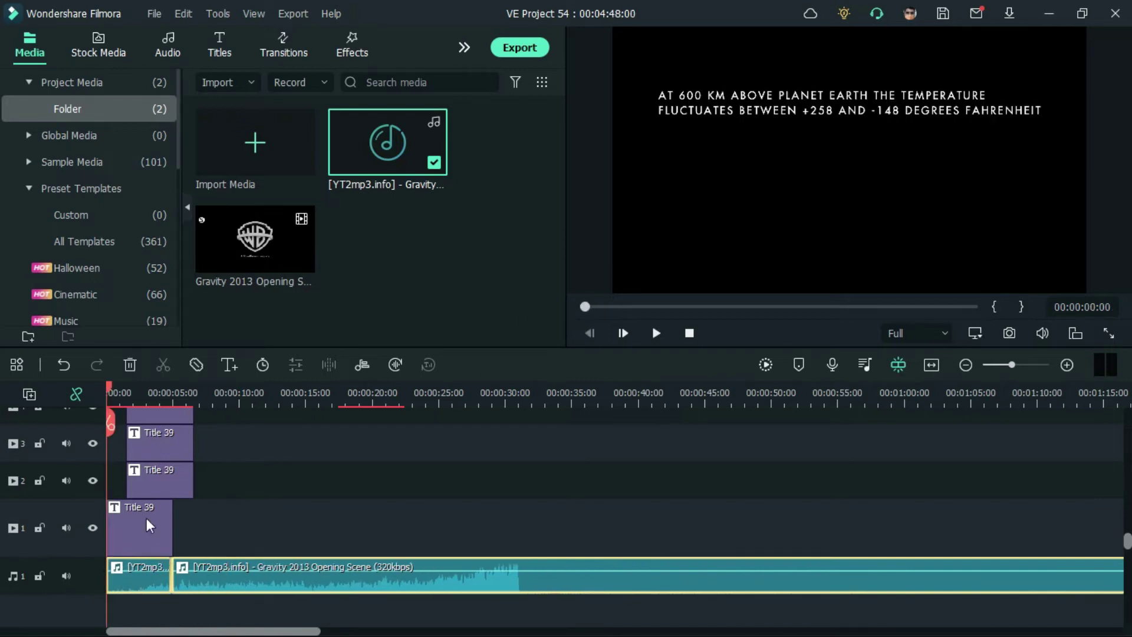
Step: Shift all the stacked title clips together so the first title starts with the second audio clip, and play the sequence
scroll(147, 523, "up", 3)
mouse_move(217, 465)
left_mouse_down()
mouse_move(158, 605)
mouse_move(140, 578)
mouse_move(138, 522)
mouse_move(210, 549)
left_mouse_up()
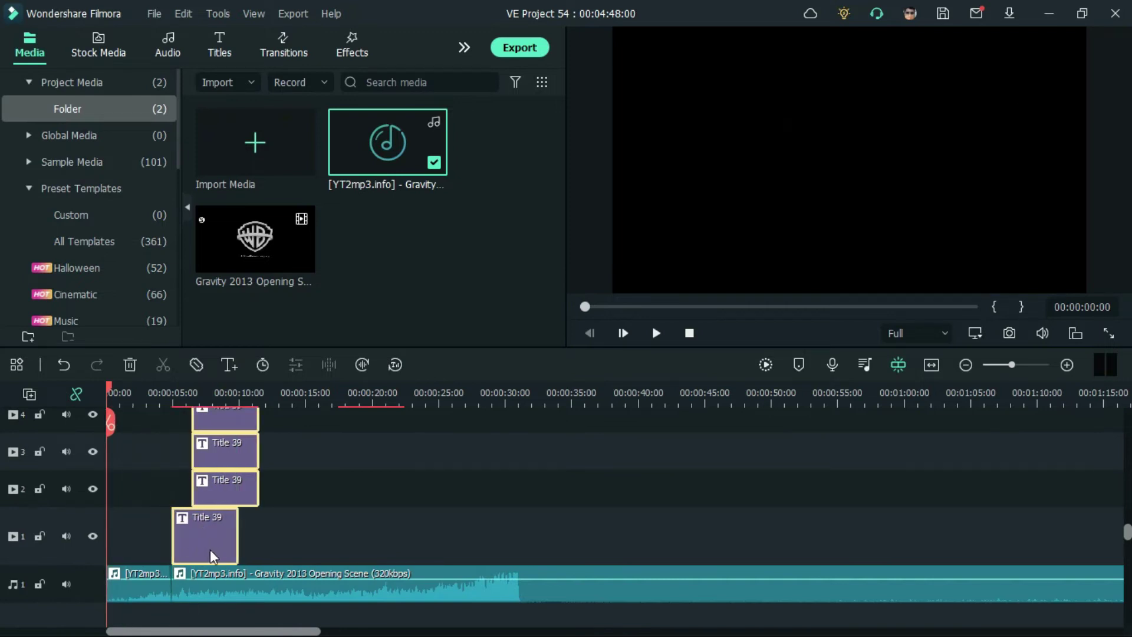
left_click(357, 532)
key("space")
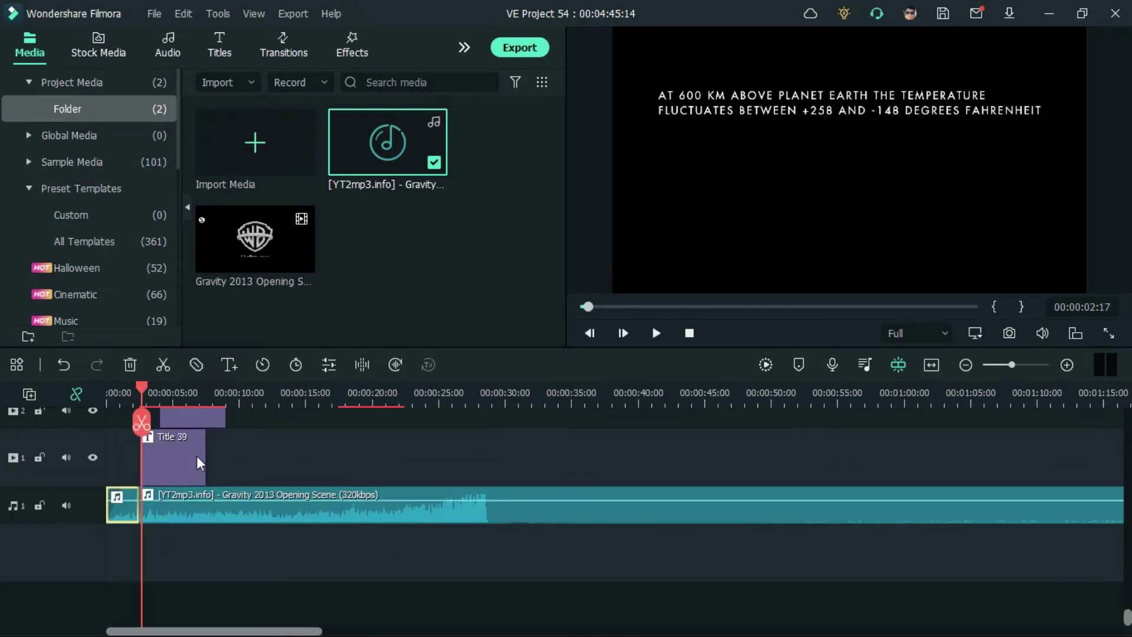
Step: Open advanced text editing for the "AT 600 KM ABOVE PLANET EARTH" title and apply the Fade1 animation
double_click(196, 455)
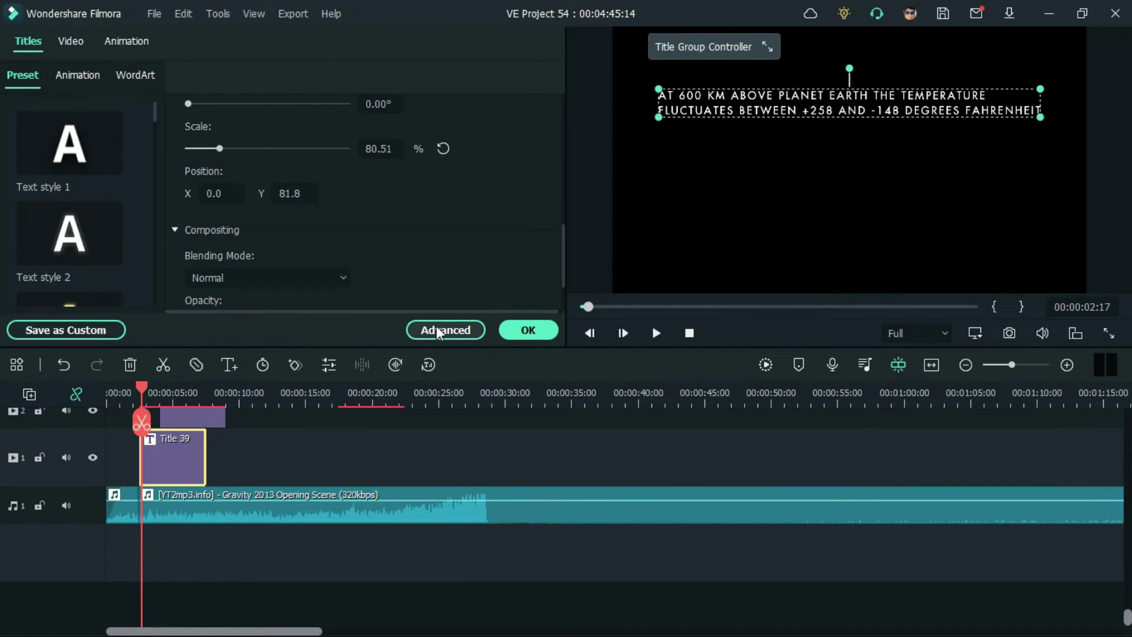
left_click(437, 330)
left_click(218, 44)
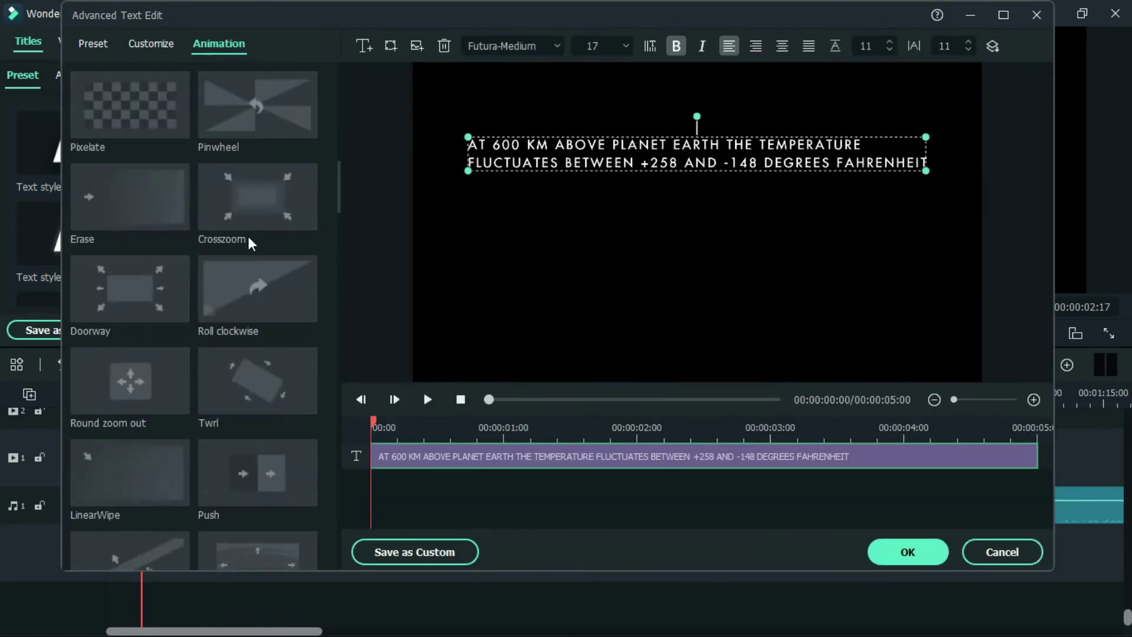
scroll(247, 245, "down", 15)
scroll(226, 420, "up", 5)
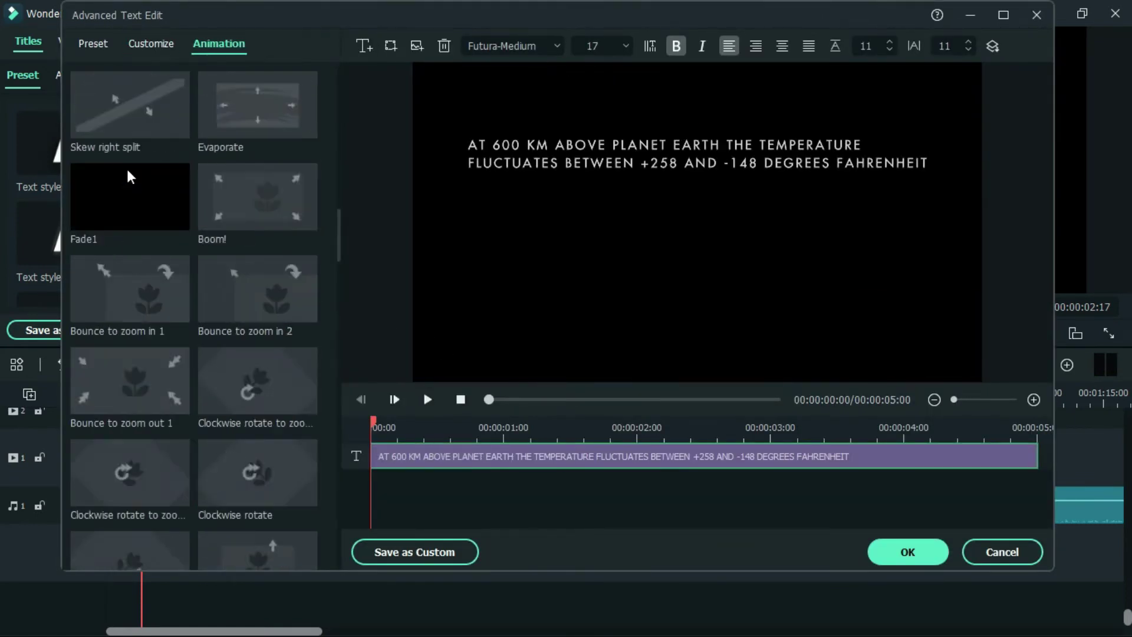
left_click(141, 189)
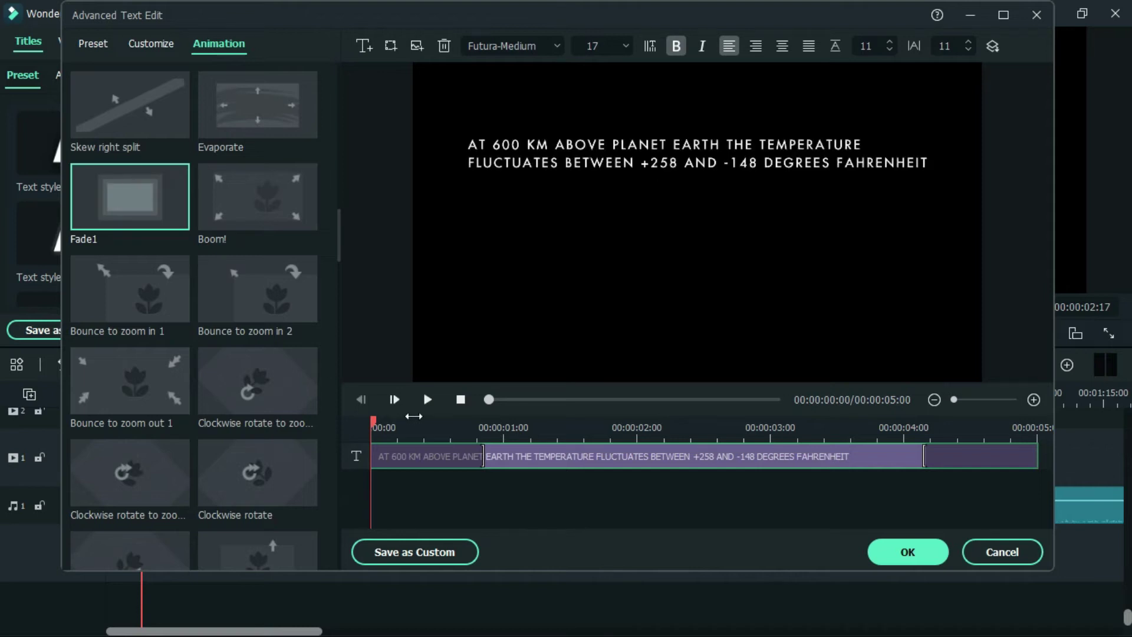
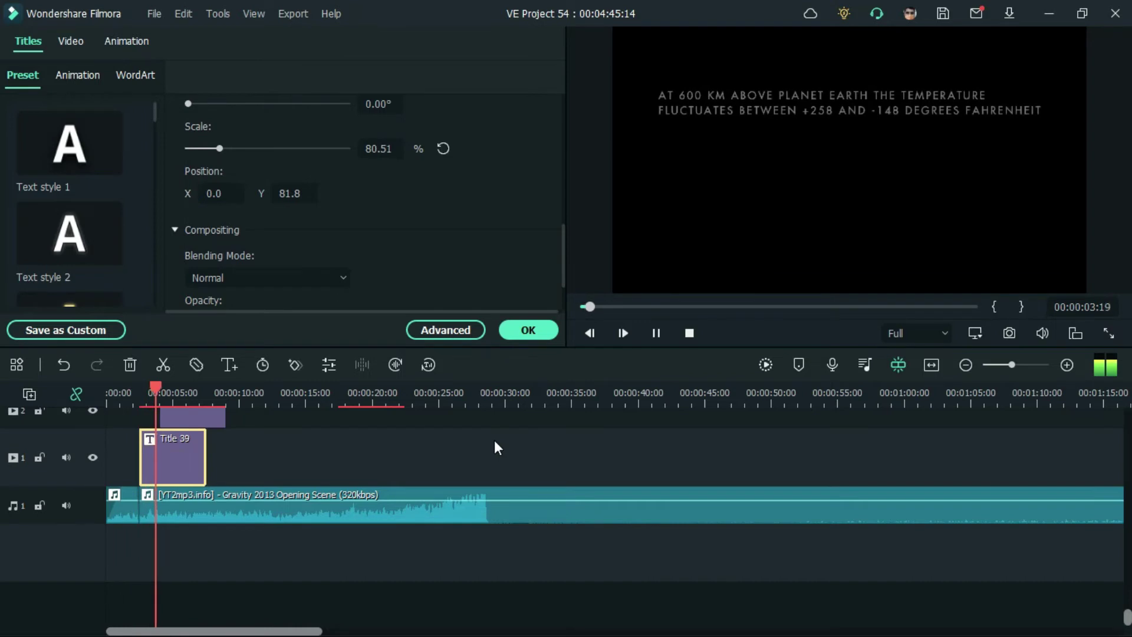
Step: Move the four stacked titles to about 00:00:28 and the "GRAVITY" title to about 00:00:40, and extend the first title to about 00:00:08
scroll(360, 459, "up", 4)
key("space")
left_click(269, 447)
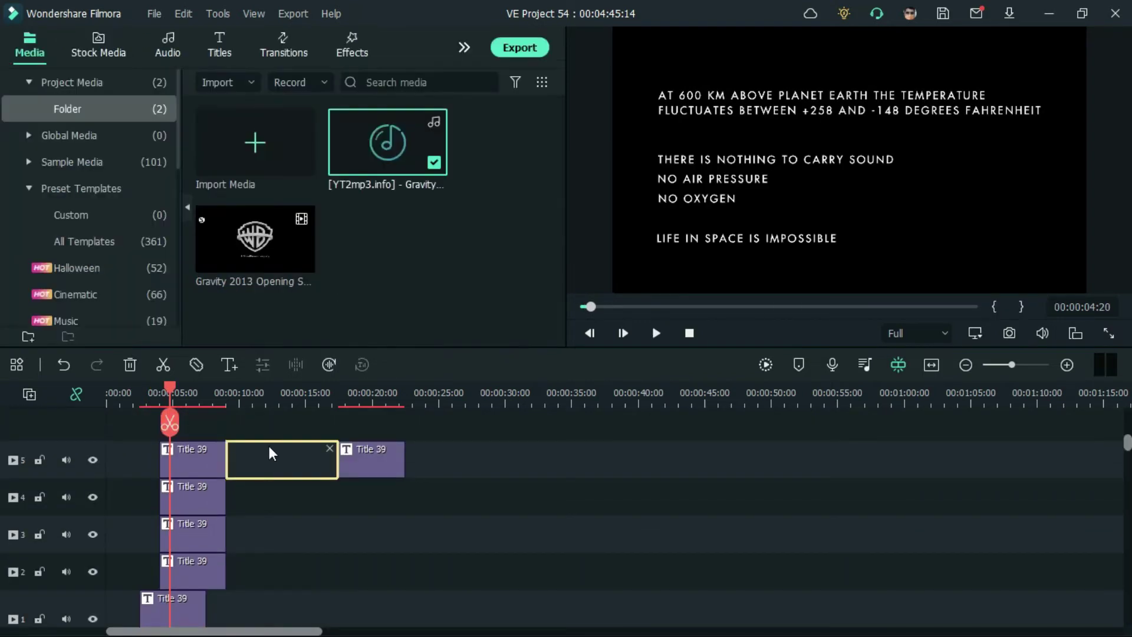
left_click_drag(242, 473, 223, 515)
left_click_drag(217, 568, 539, 564)
left_click_drag(370, 457, 712, 455)
left_click(571, 422)
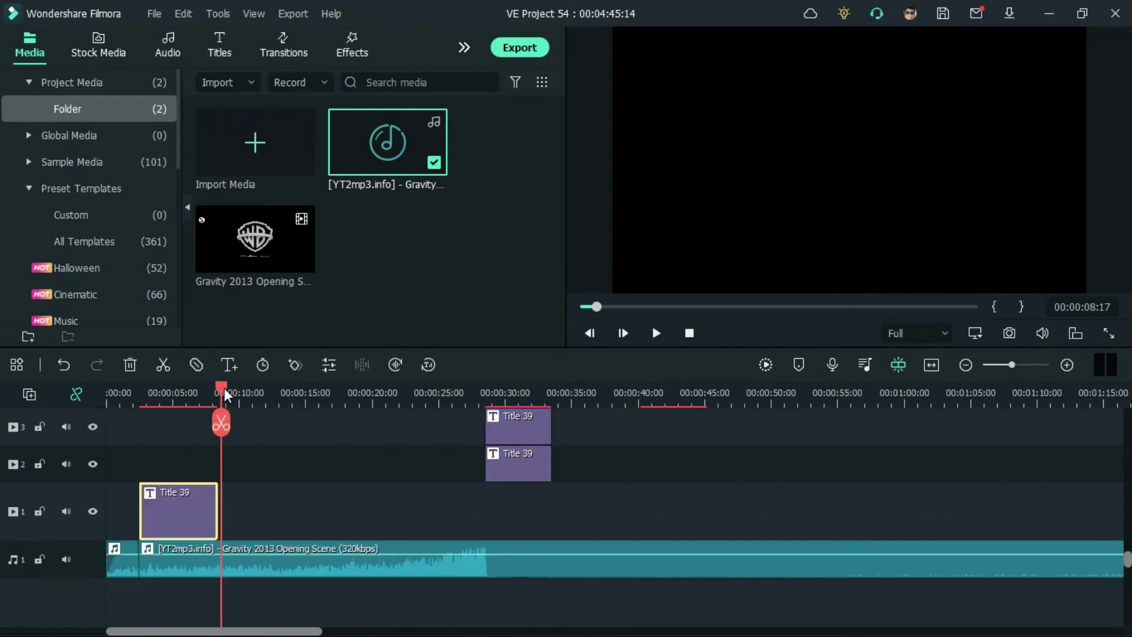
Step: Place the "THERE IS NOTHING TO CARRY SOUND" title at 00:00:08:13 and play the sequence from the first title
left_click_drag(224, 388, 220, 390)
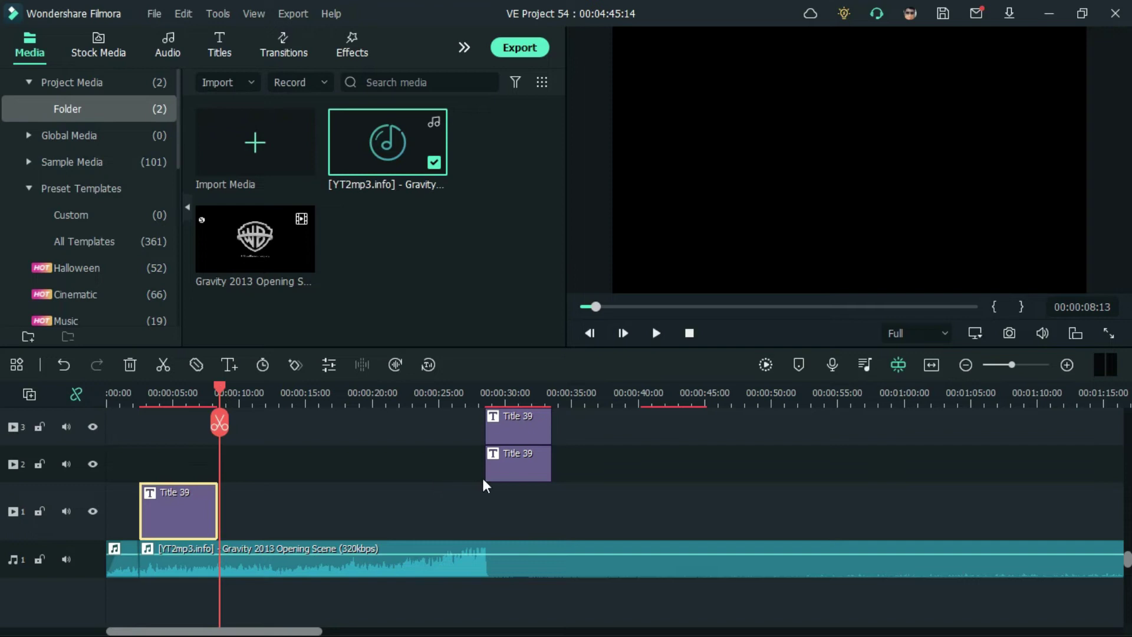
left_click_drag(529, 470, 254, 481)
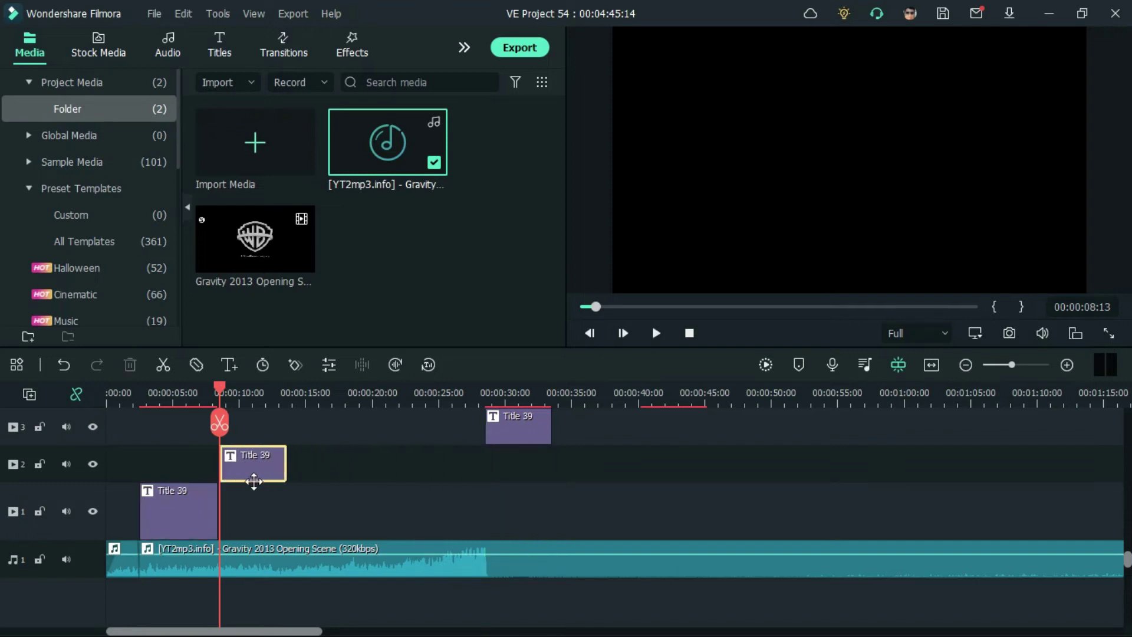
left_click(305, 478)
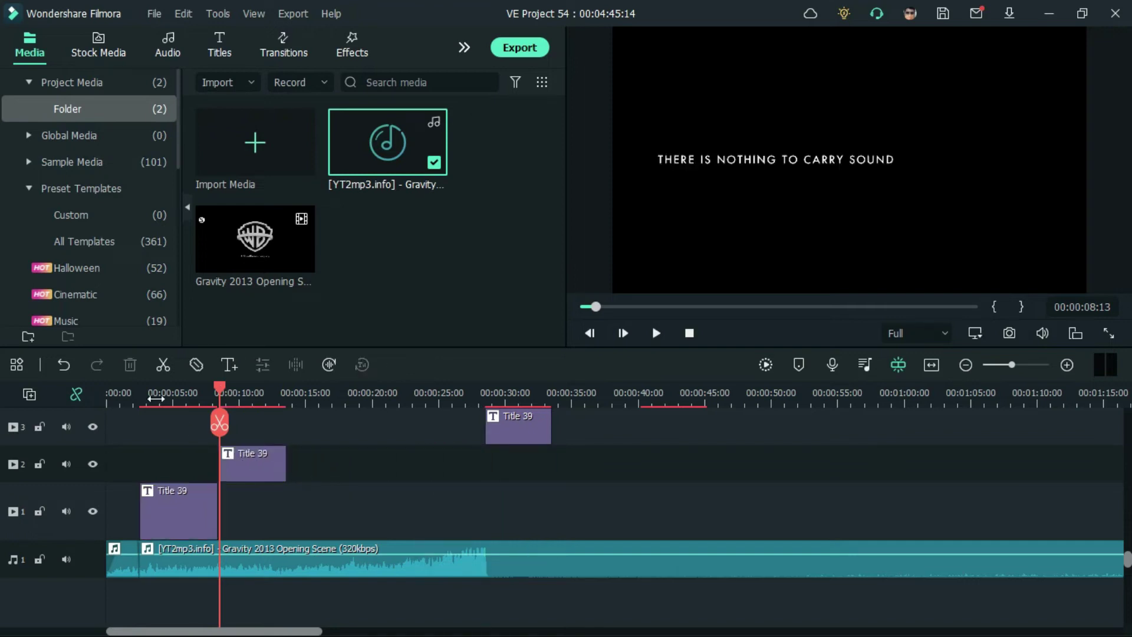
left_click(156, 399)
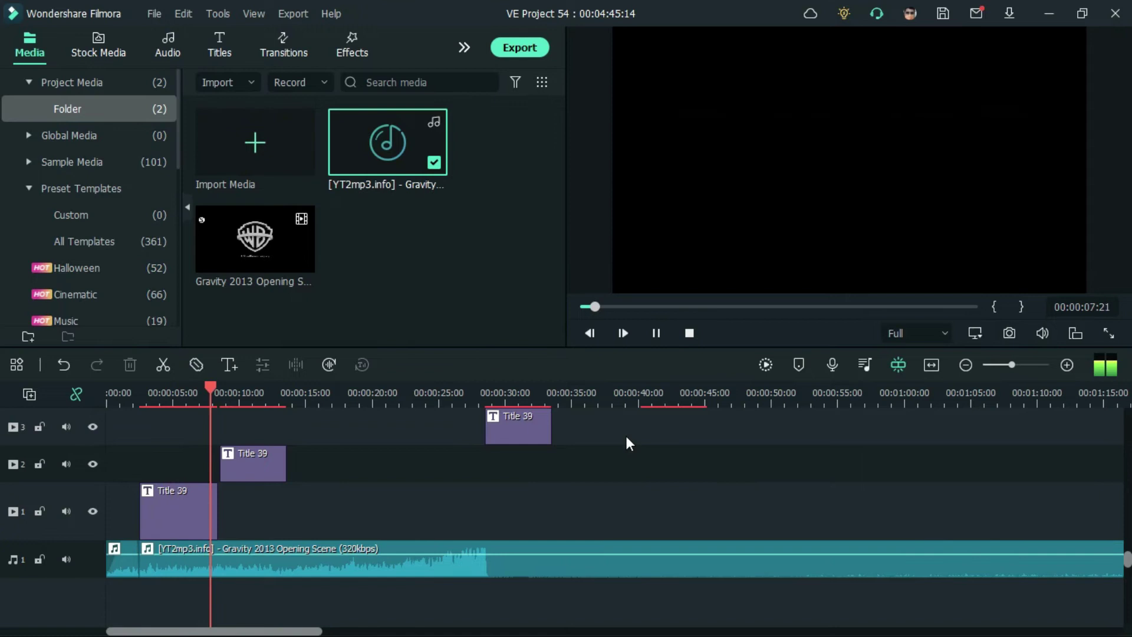
left_click(655, 333)
Step: Open advanced text editing for the "THERE IS NOTHING TO CARRY SOUND" title and apply the Fade1 animation
left_click(274, 463)
double_click(271, 459)
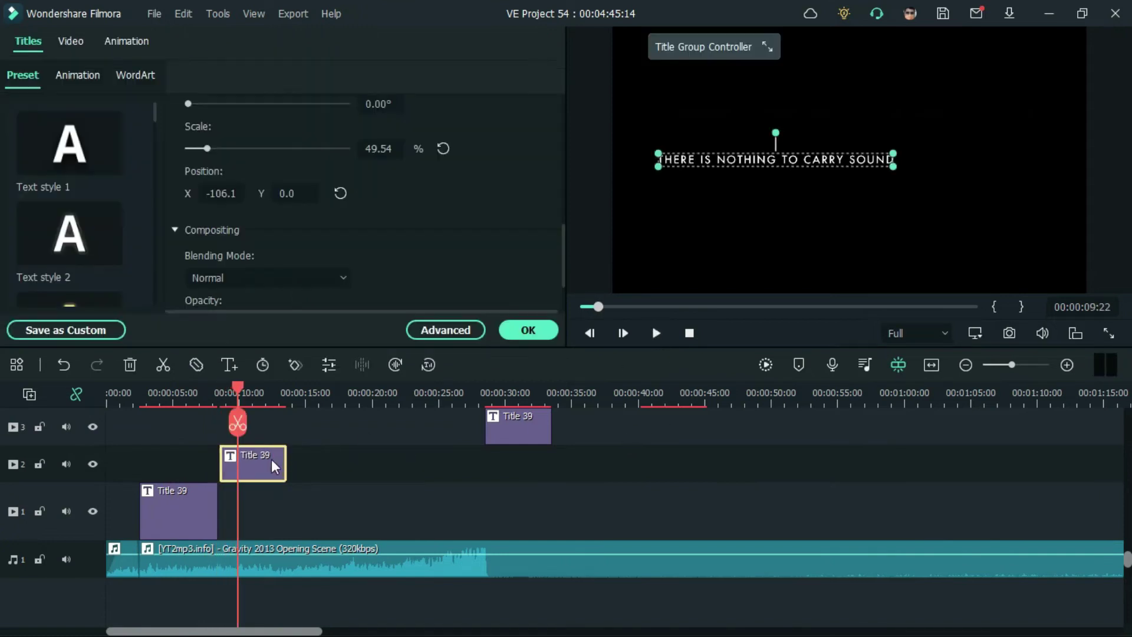
left_click(420, 329)
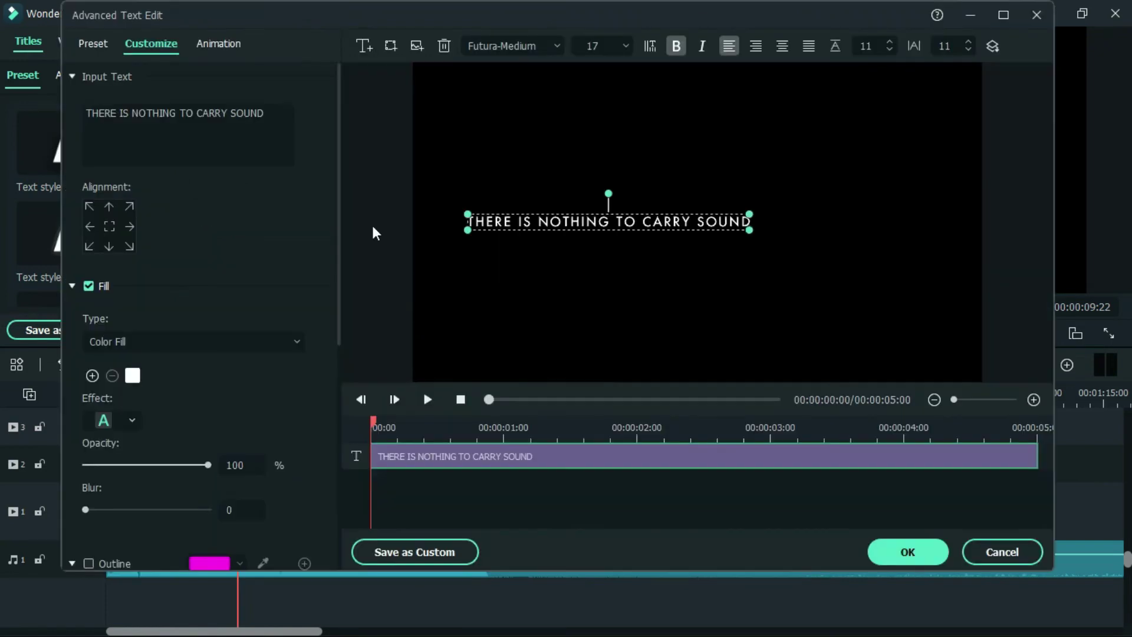
left_click(236, 39)
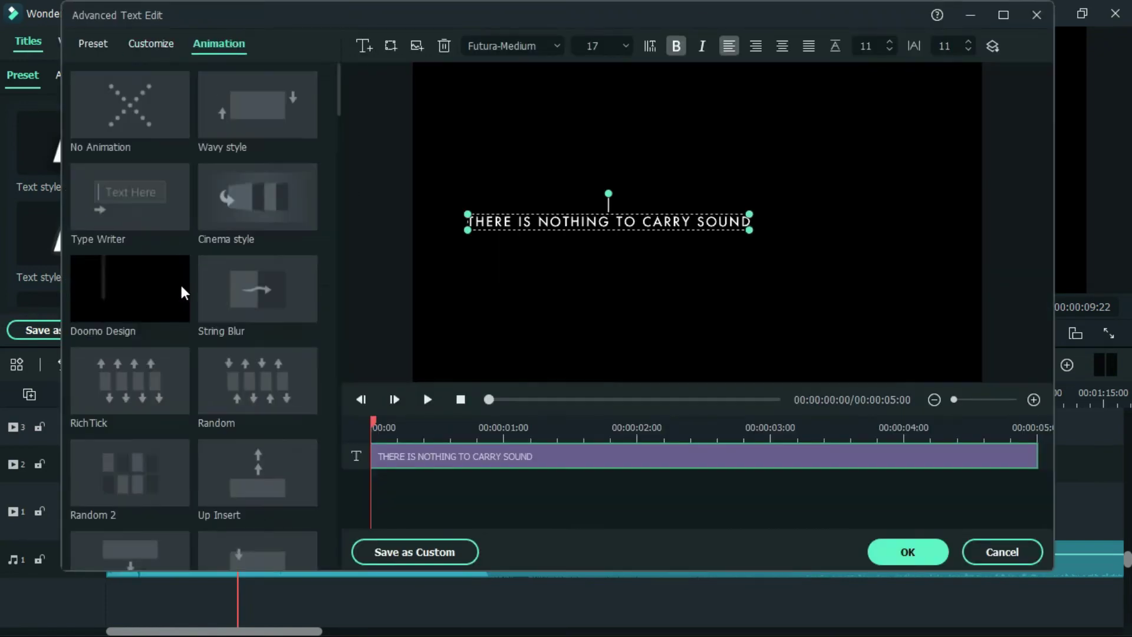
scroll(179, 289, "down", 5)
scroll(178, 296, "down", 5)
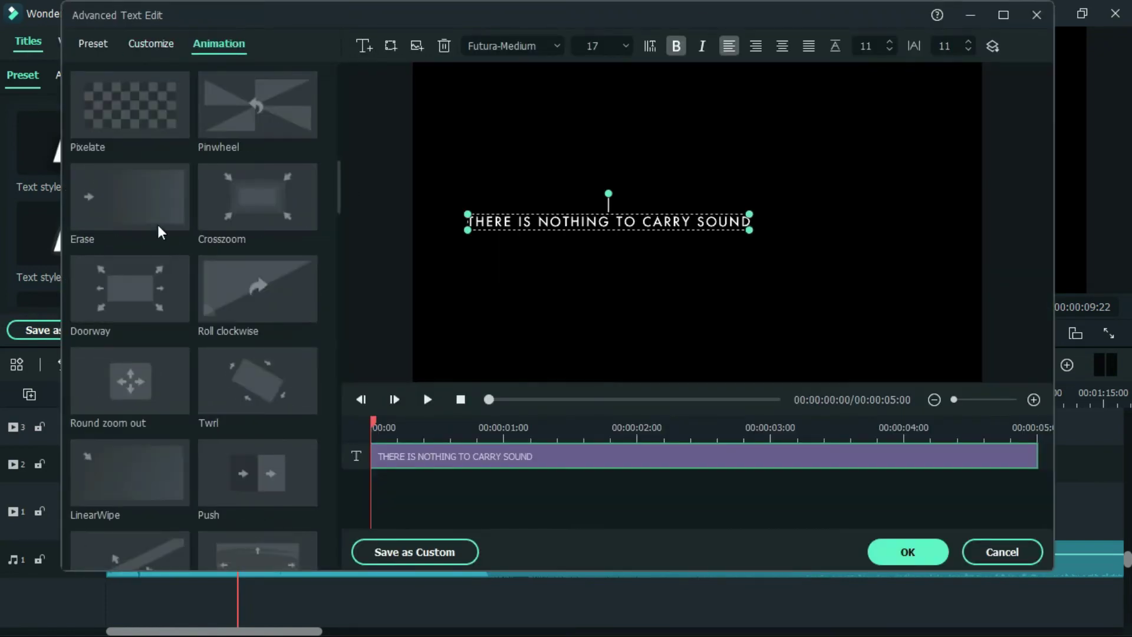
scroll(159, 224, "down", 4)
double_click(159, 194)
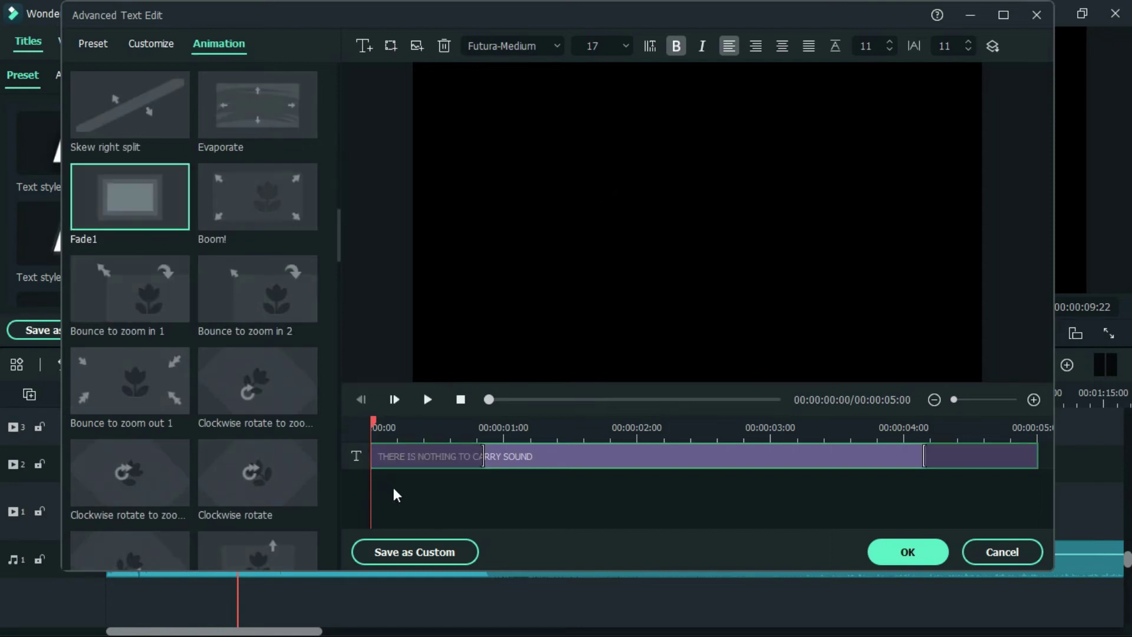
Step: Lengthen the title's fade-in to about 00:00:01:16, preview the animation and accept the text edits
left_click_drag(487, 456, 588, 456)
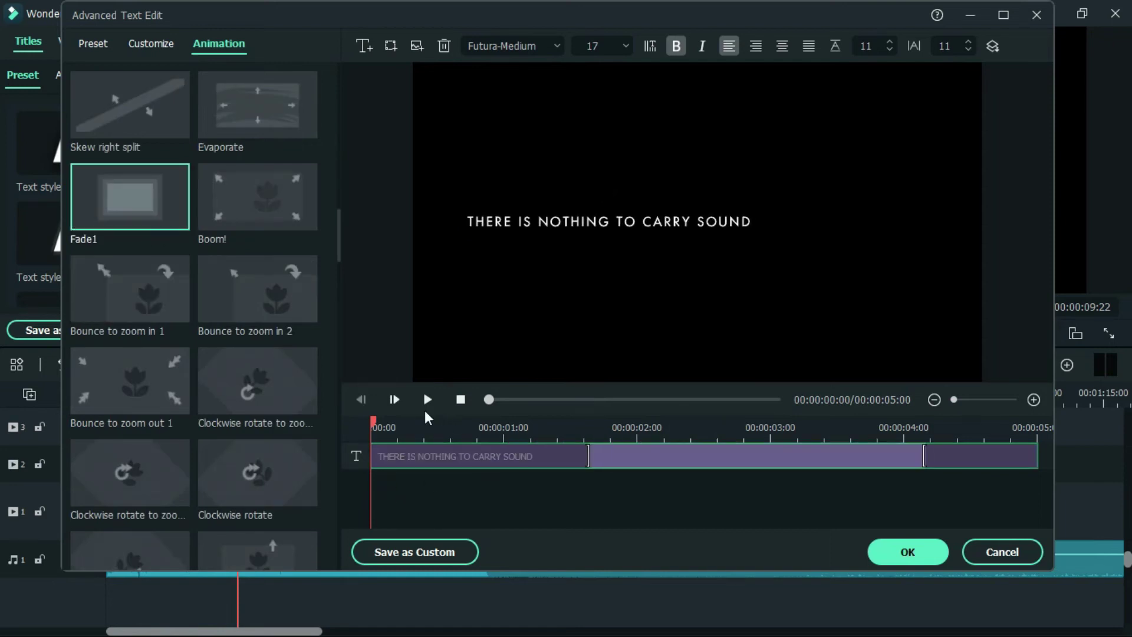
left_click(436, 399)
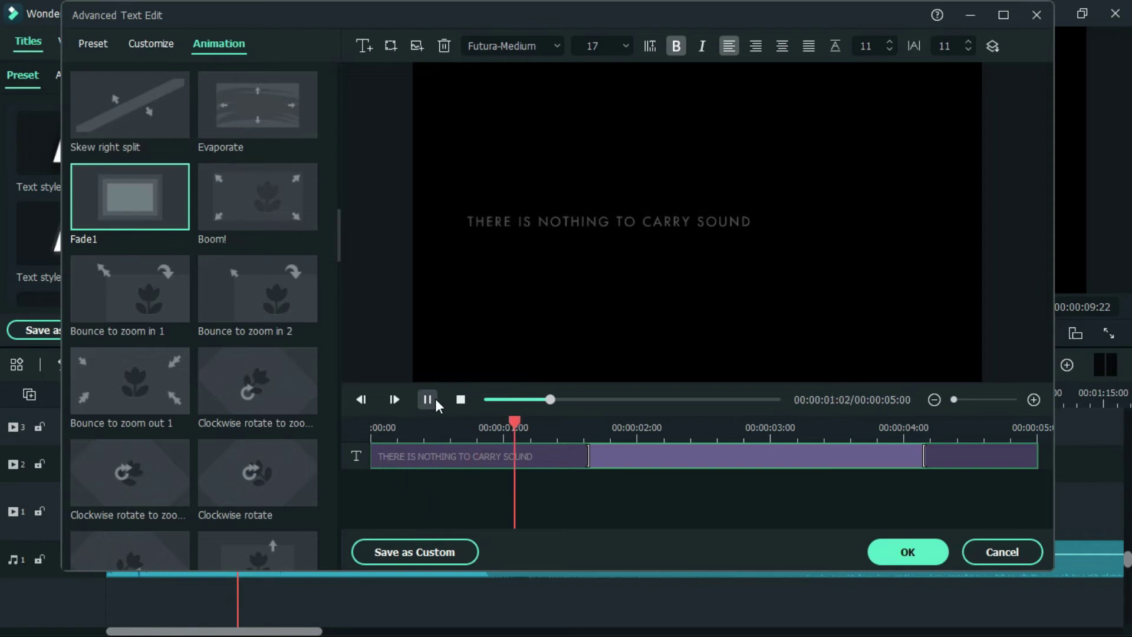
left_click(434, 398)
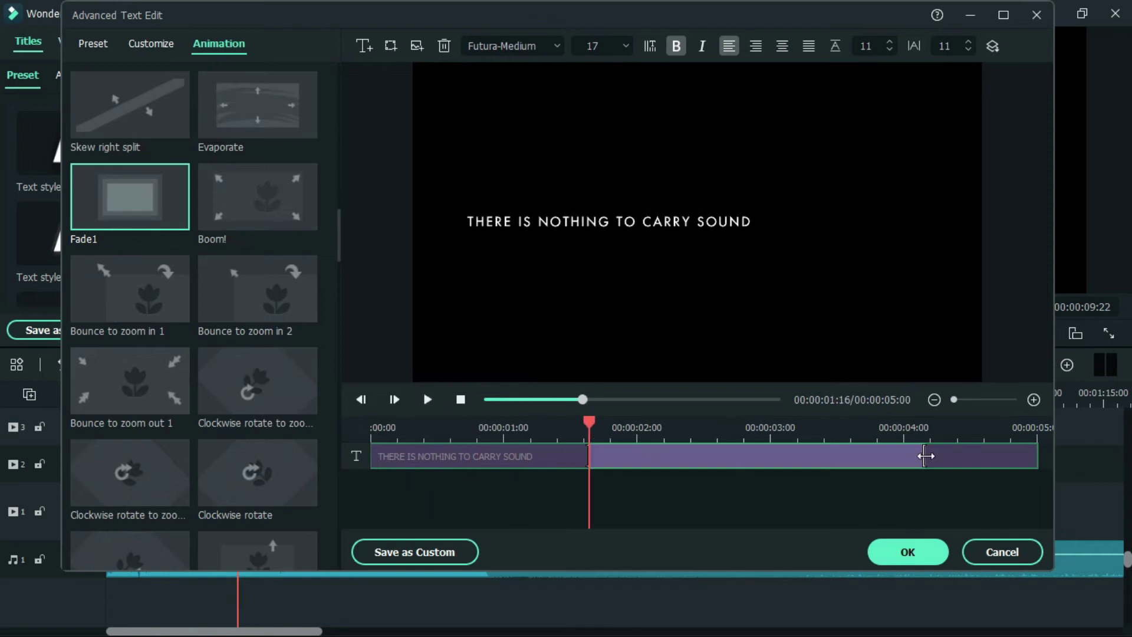
left_click(903, 551)
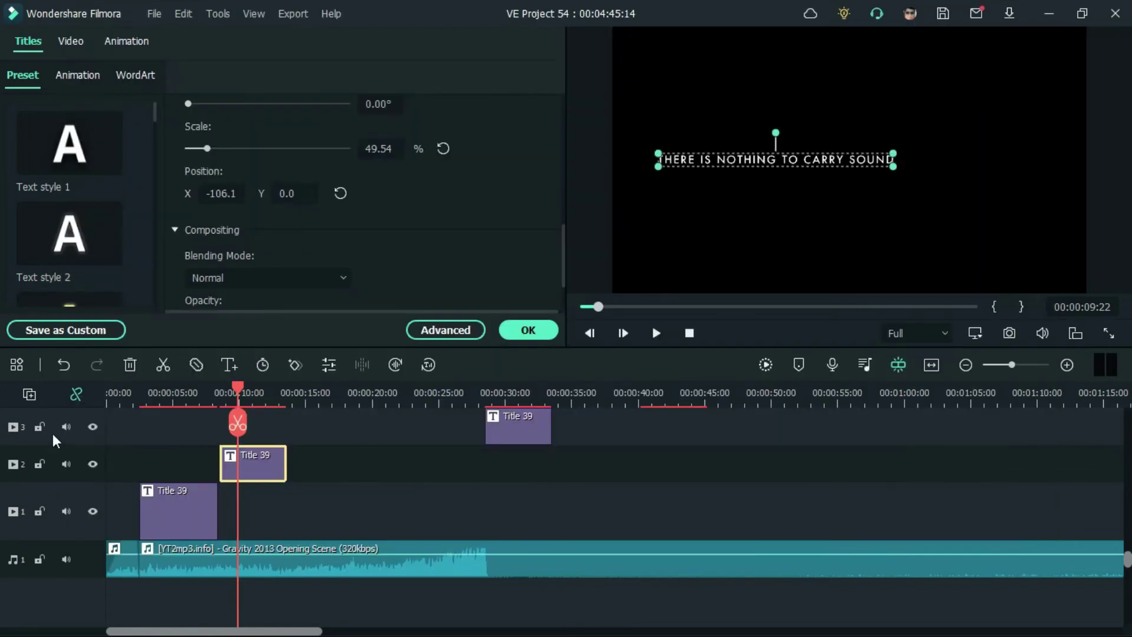
Step: Play the transition, then butt the "THERE IS NOTHING TO CARRY SOUND" title against the first title and extend it to about 00:00:18
left_click(171, 392)
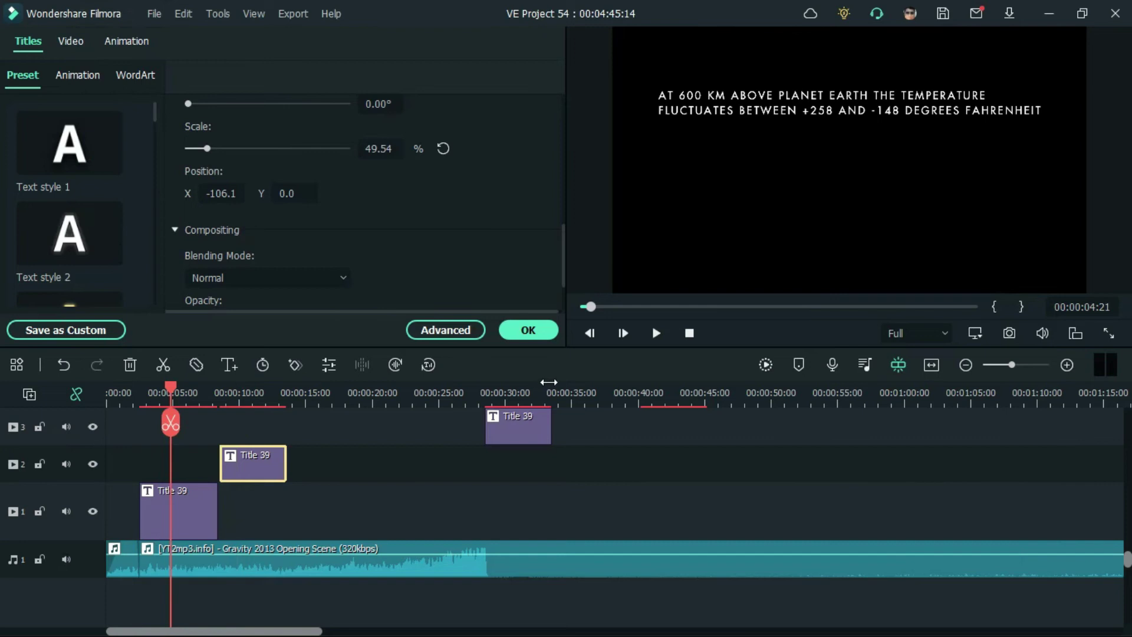
left_click(656, 341)
left_click_drag(255, 469, 252, 468)
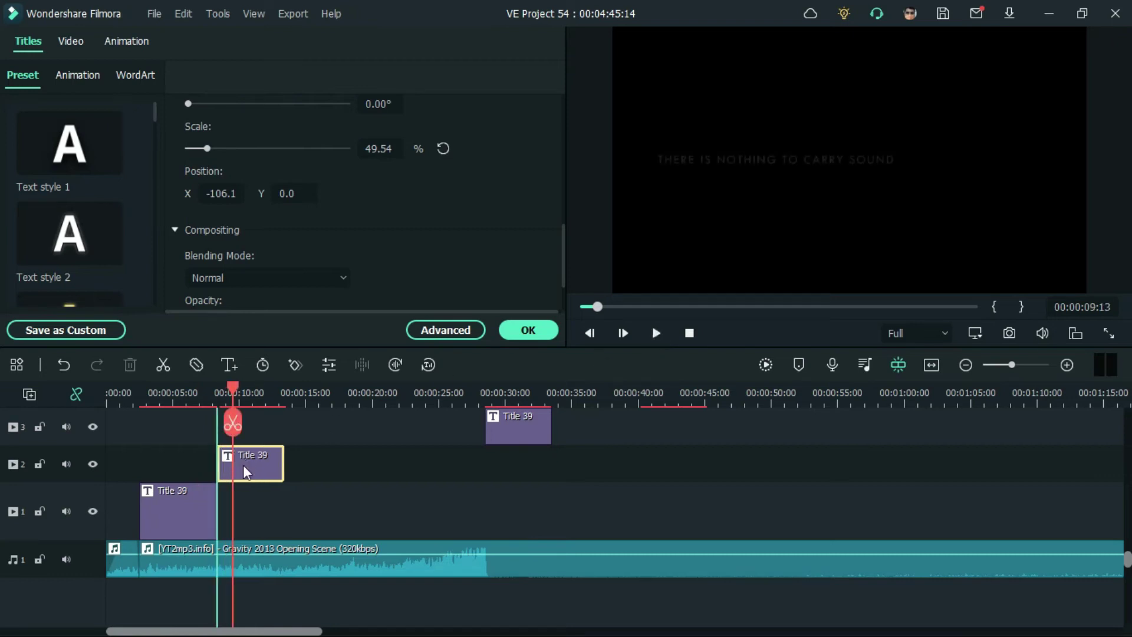
left_click(195, 401)
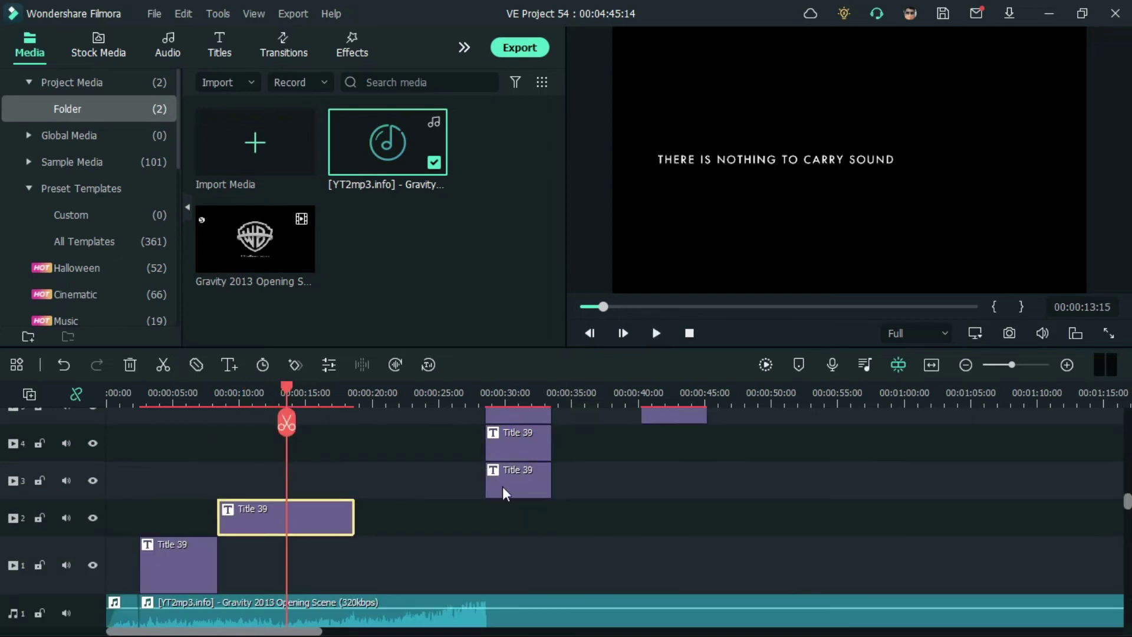
Step: Place the "NO AIR PRESSURE" title at about 00:00:12 and give it the Fade1 animation with a longer fade-in
left_click(655, 333)
left_click(656, 333)
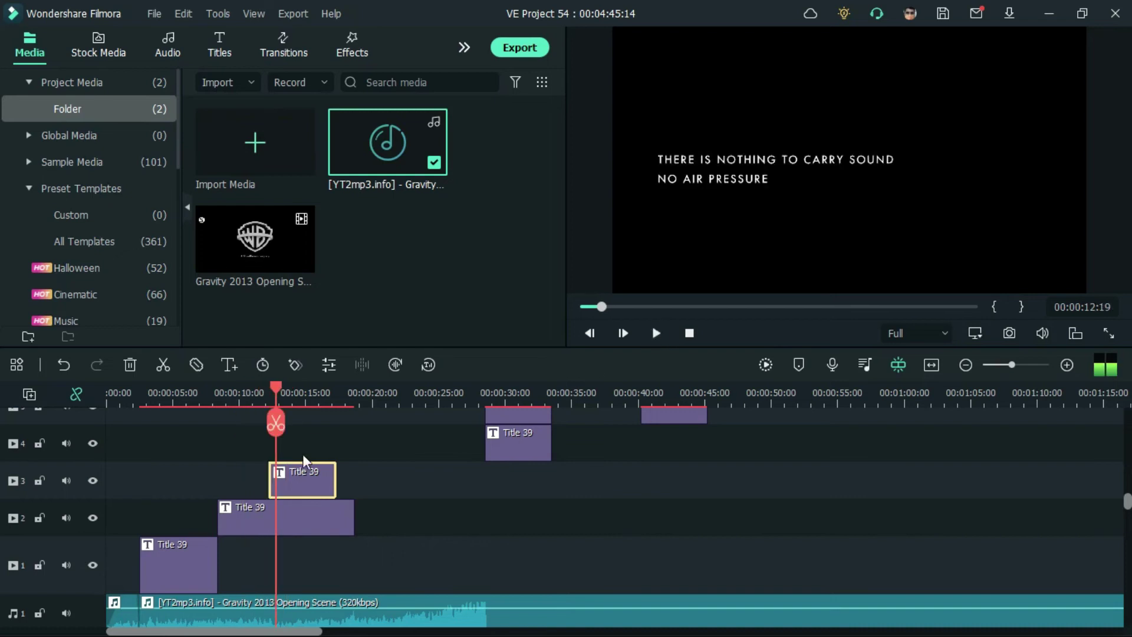
double_click(303, 474)
left_click(443, 327)
left_click(224, 53)
scroll(129, 265, "down", 5)
left_click(121, 219)
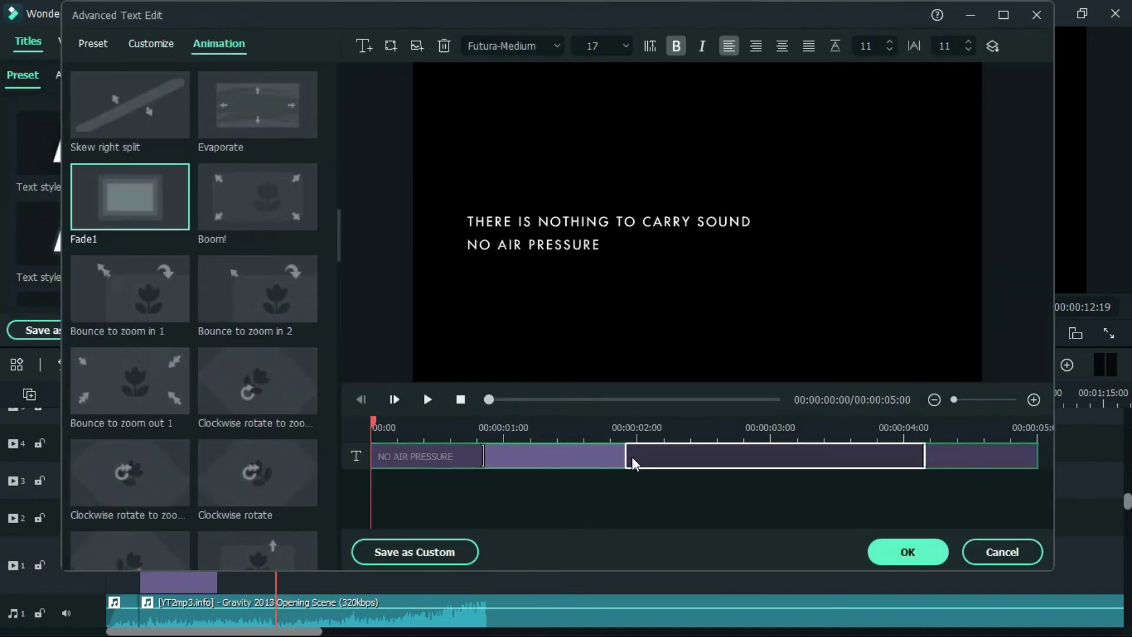
left_click(902, 551)
Step: Place the "NO OXYGEN" title at about 00:00:14 and give it the Fade1 animation with adjusted fade timing
left_click(653, 335)
left_click(653, 335)
left_click_drag(515, 442, 324, 454)
double_click(324, 454)
left_click(219, 44)
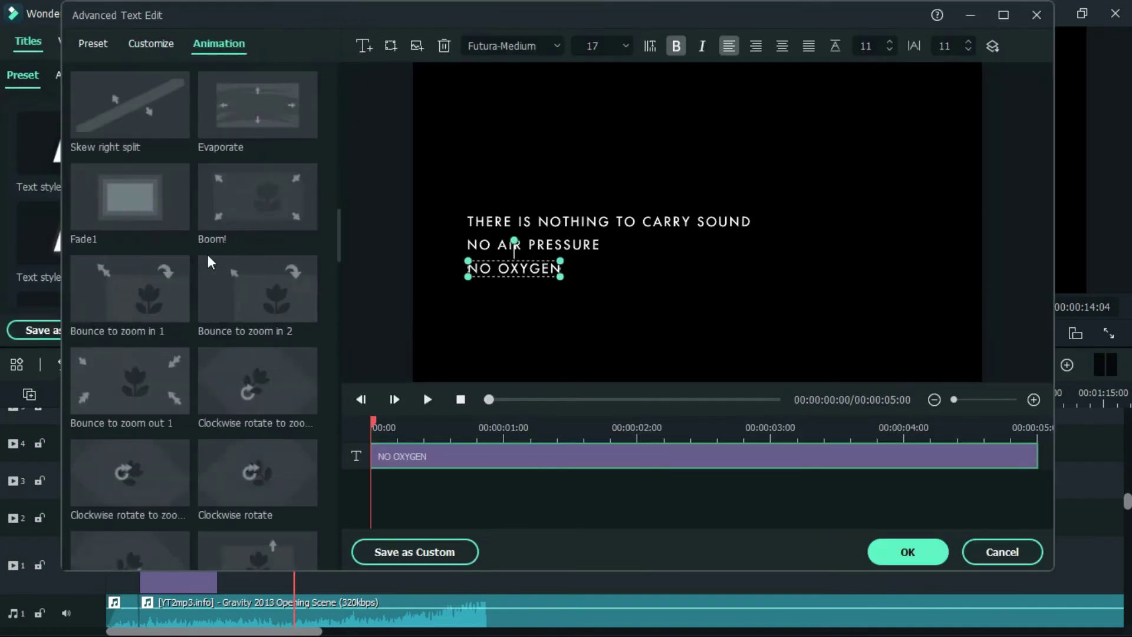
left_click_drag(560, 462, 493, 461)
left_click(908, 552)
Step: Extend the "NO AIR PRESSURE" and "THERE IS NOTHING TO CARRY SOUND" titles to end together with "NO OXYGEN", and play the result
left_click(278, 393)
left_click(656, 335)
left_click(657, 335)
left_click_drag(335, 483, 361, 484)
left_click_drag(353, 519, 361, 519)
left_click(267, 414)
left_click(267, 394)
left_click(656, 335)
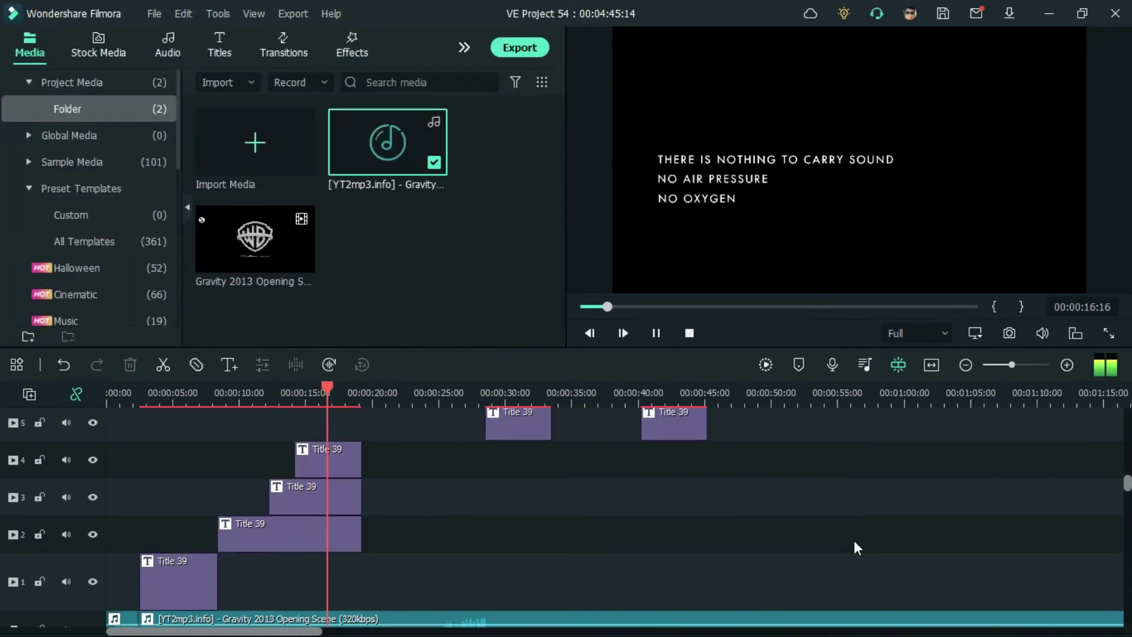
key("space")
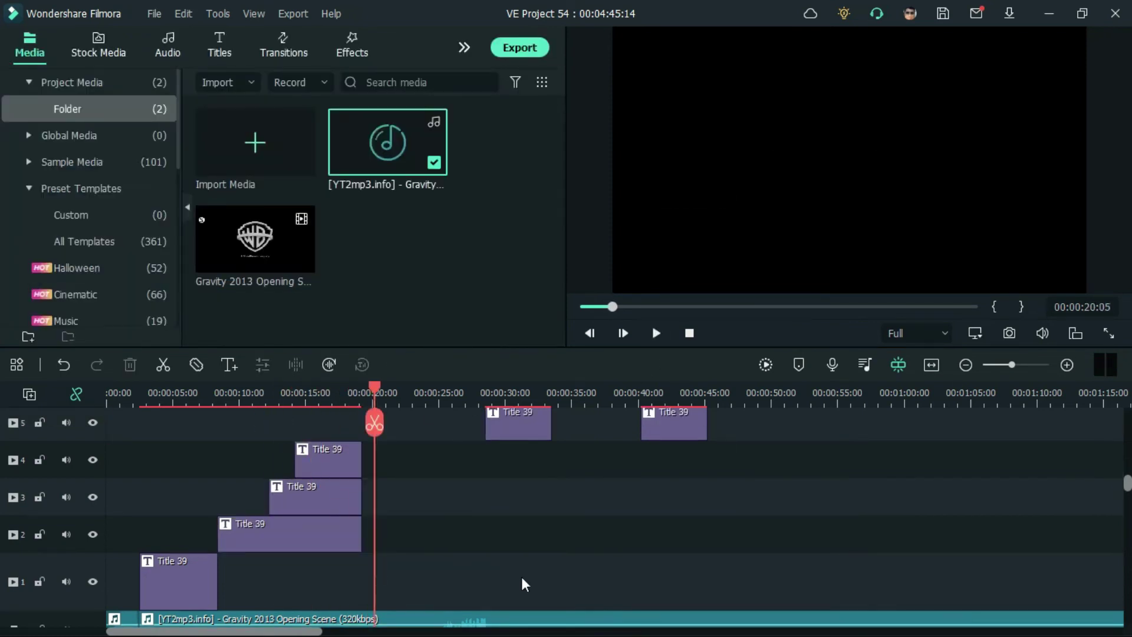
Step: Adjust the fade-out timing of the "THERE IS NOTHING TO CARRY SOUND" and "NO AIR PRESSURE" titles in advanced text editing
double_click(265, 534)
left_click(466, 331)
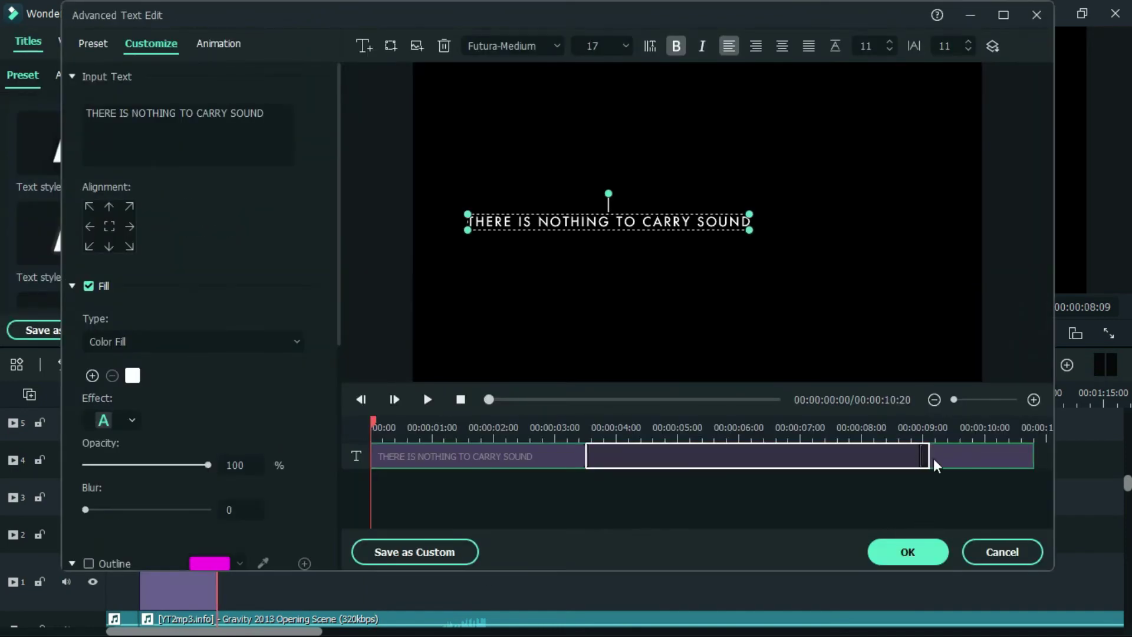
left_click(908, 552)
left_click(316, 495)
left_click(463, 329)
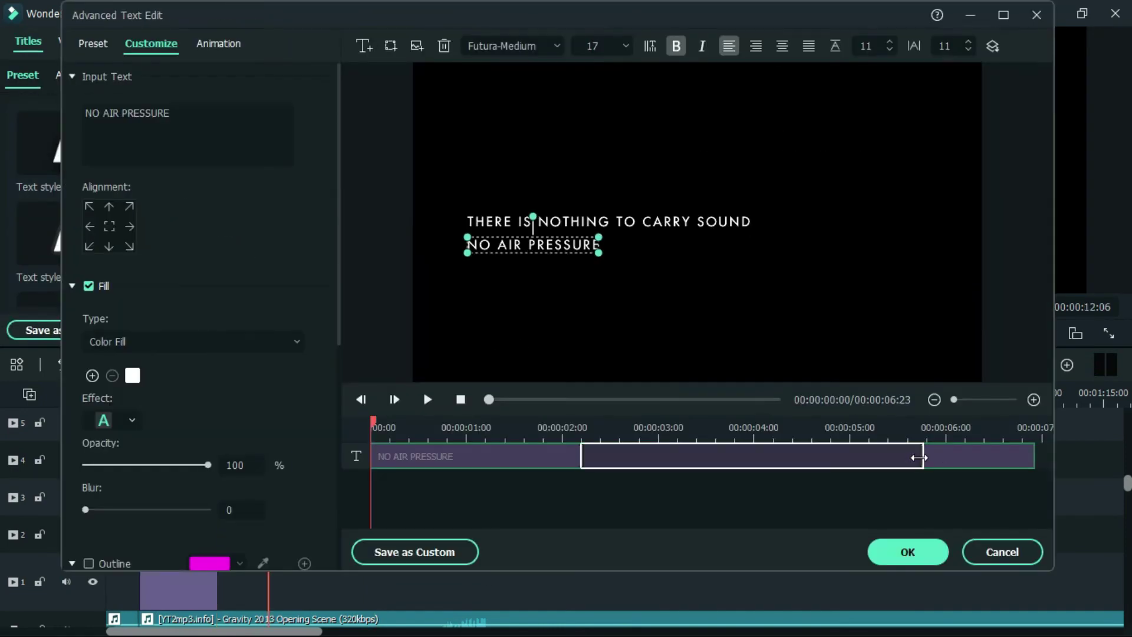
left_click(898, 550)
Step: Adjust the fade-out timing of the "NO OXYGEN" title in advanced text editing and play the three-line group
left_click(341, 457)
left_click(445, 330)
left_click(873, 549)
left_click(656, 333)
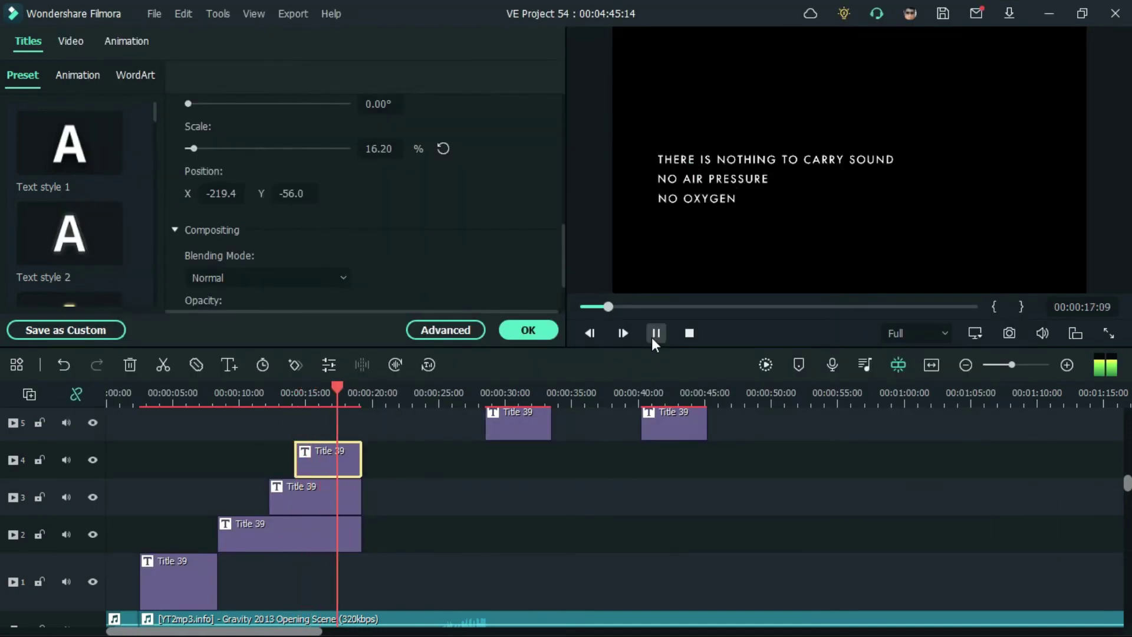
Step: Fine-tune the fade-out of the "THERE IS NOTHING TO CARRY SOUND" title and replay the end of the three-line group
left_click(319, 533)
left_click(445, 329)
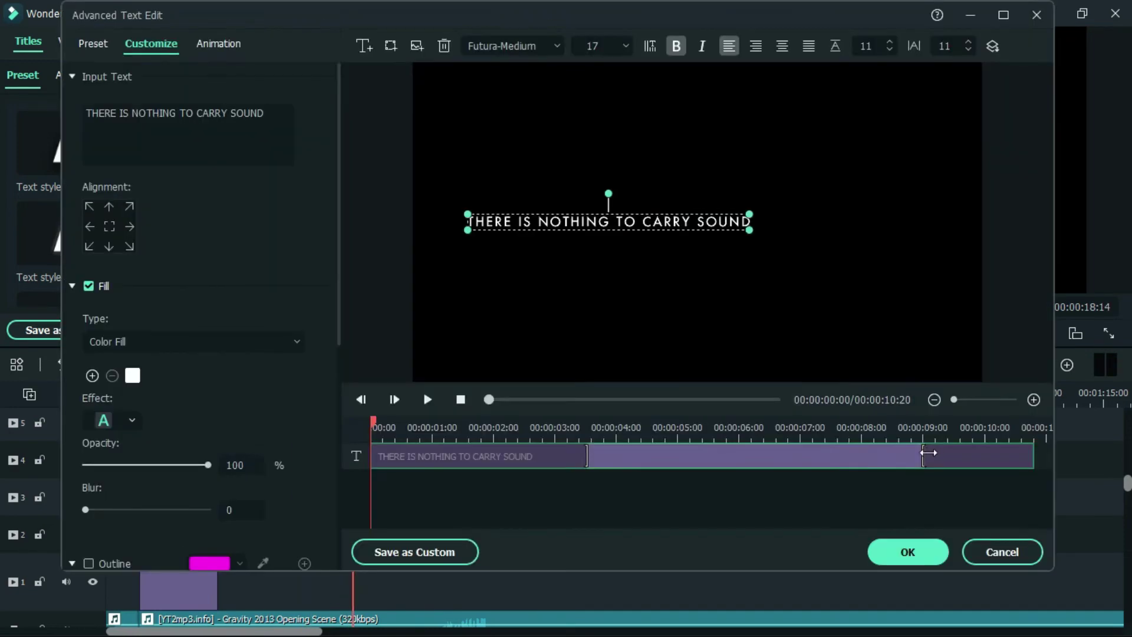
left_click(908, 550)
left_click(656, 333)
left_click(656, 334)
left_click(328, 397)
left_click(655, 333)
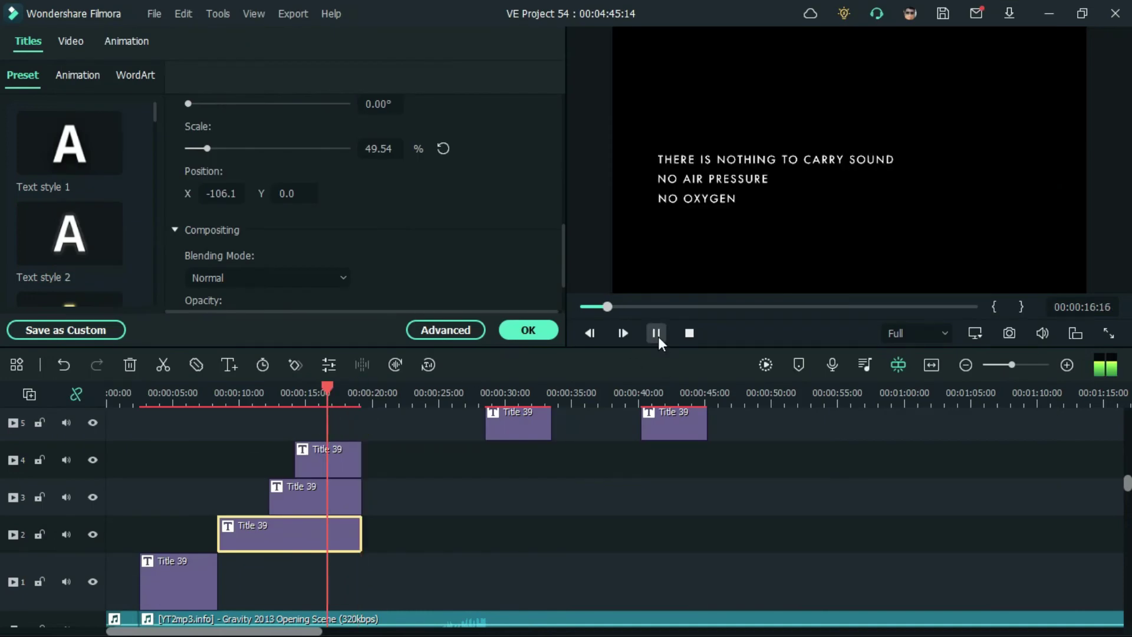
left_click(655, 333)
left_click(347, 397)
Step: Fine-tune the fade-out of the "NO AIR PRESSURE" title to match the other lines and replay the group's ending
left_click(656, 333)
left_click(338, 501)
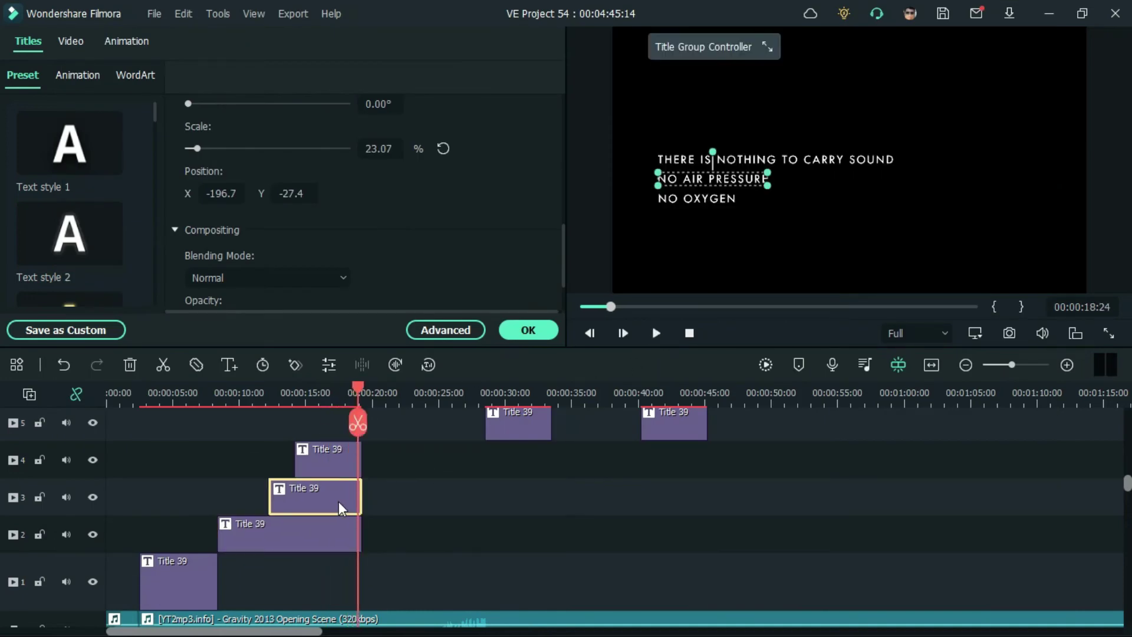
left_click(445, 330)
left_click(908, 551)
left_click(656, 333)
left_click(656, 333)
left_click(455, 334)
left_click(889, 550)
left_click(345, 394)
left_click(656, 334)
left_click(653, 335)
Step: Move the "LIFE IN SPACE IS IMPOSSIBLE" title to about 00:00:20, play it, and place the "GRAVITY" title directly after it
left_click_drag(511, 431, 395, 434)
left_click(352, 394)
left_click(657, 333)
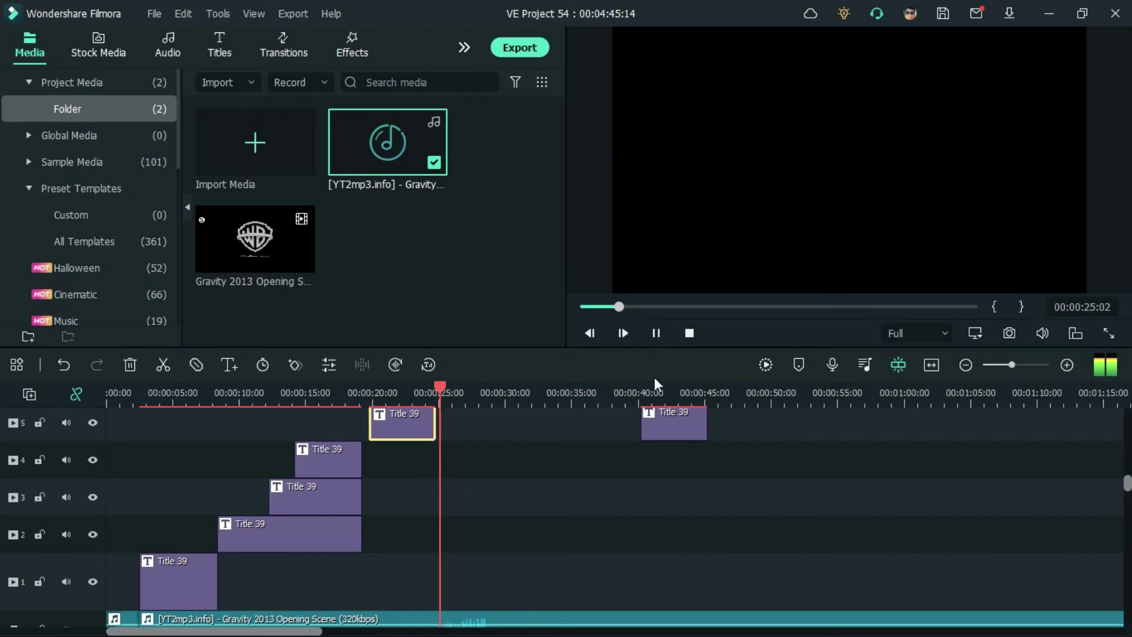
left_click_drag(667, 433, 483, 433)
key("space")
Step: Apply the Fade1 animation to the "GRAVITY" title in advanced text editing
double_click(483, 427)
left_click(416, 328)
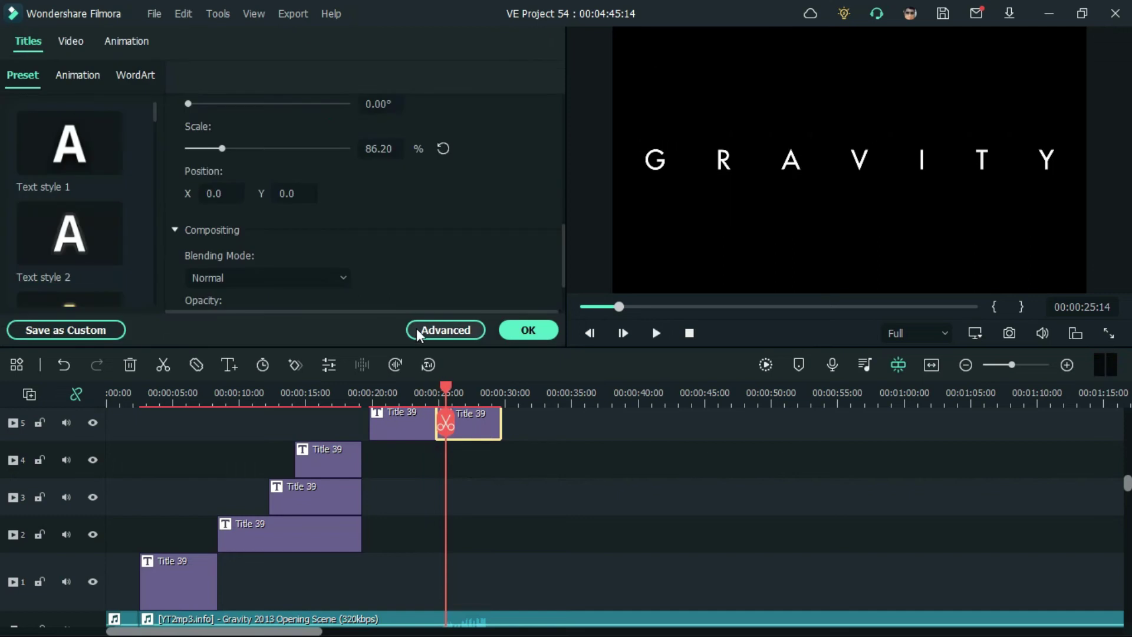
left_click(220, 45)
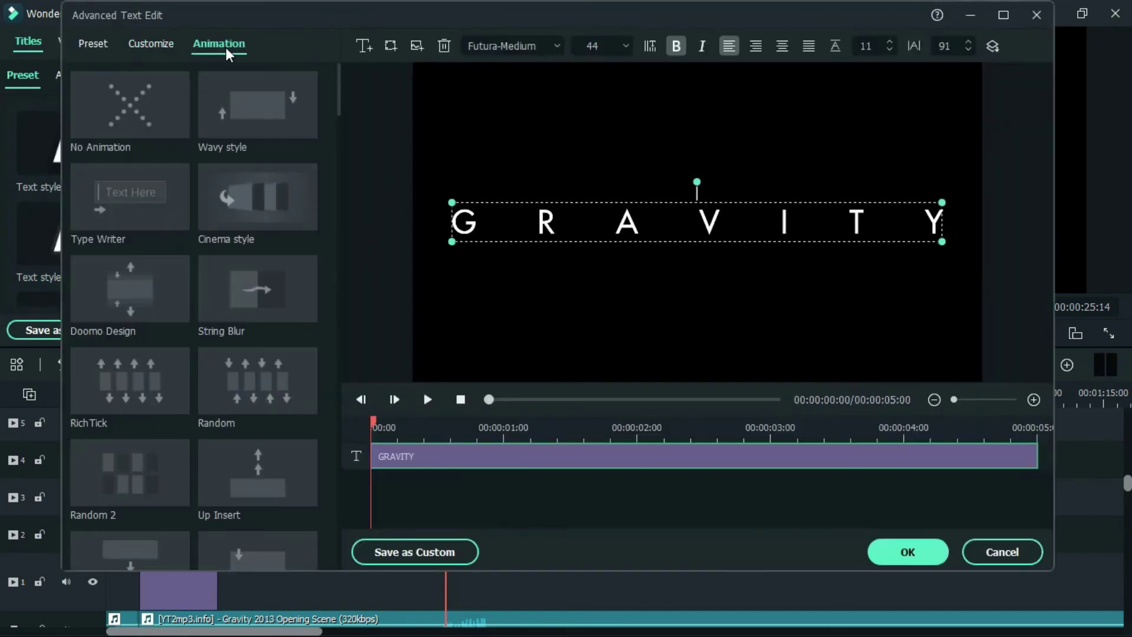
scroll(135, 375, "down", 5)
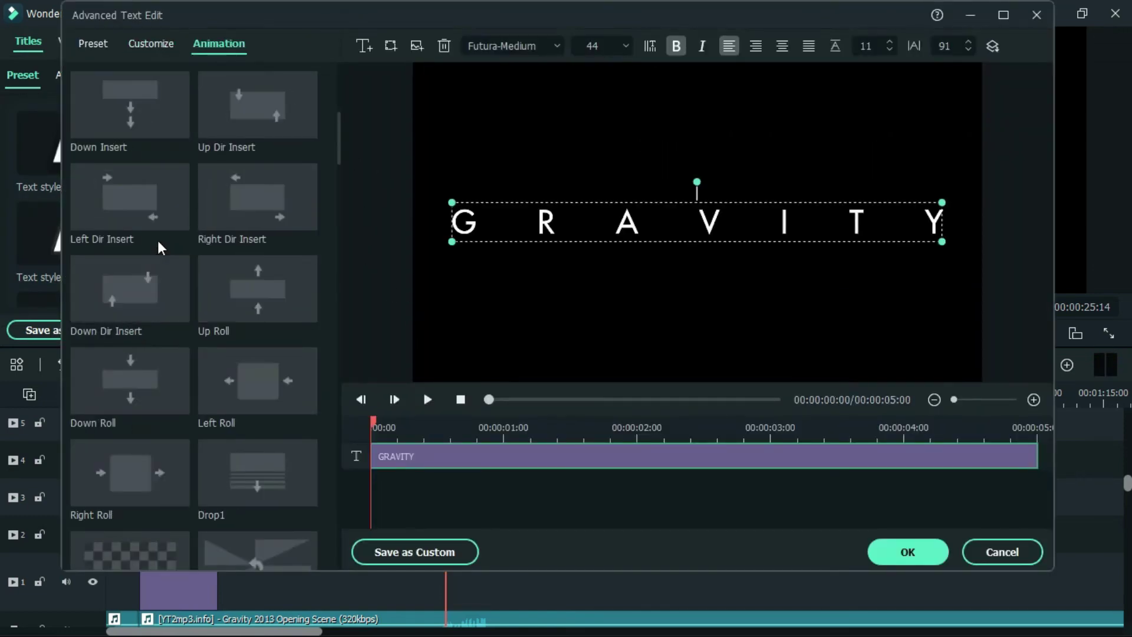
scroll(158, 244, "down", 5)
scroll(133, 354, "down", 5)
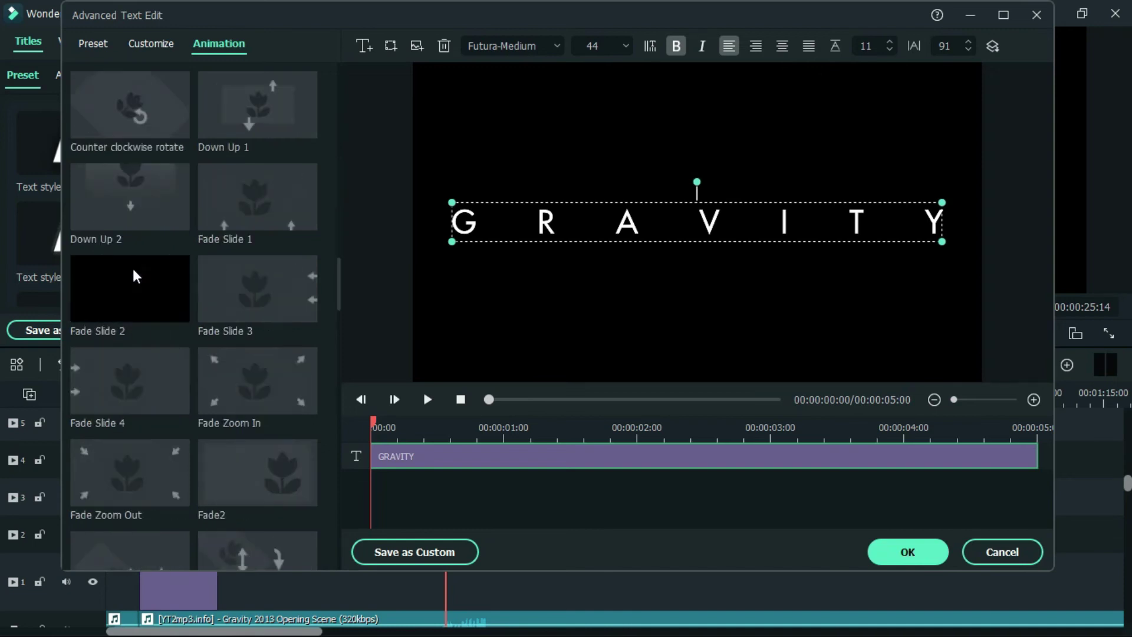
scroll(142, 276, "down", 5)
scroll(145, 275, "up", 5)
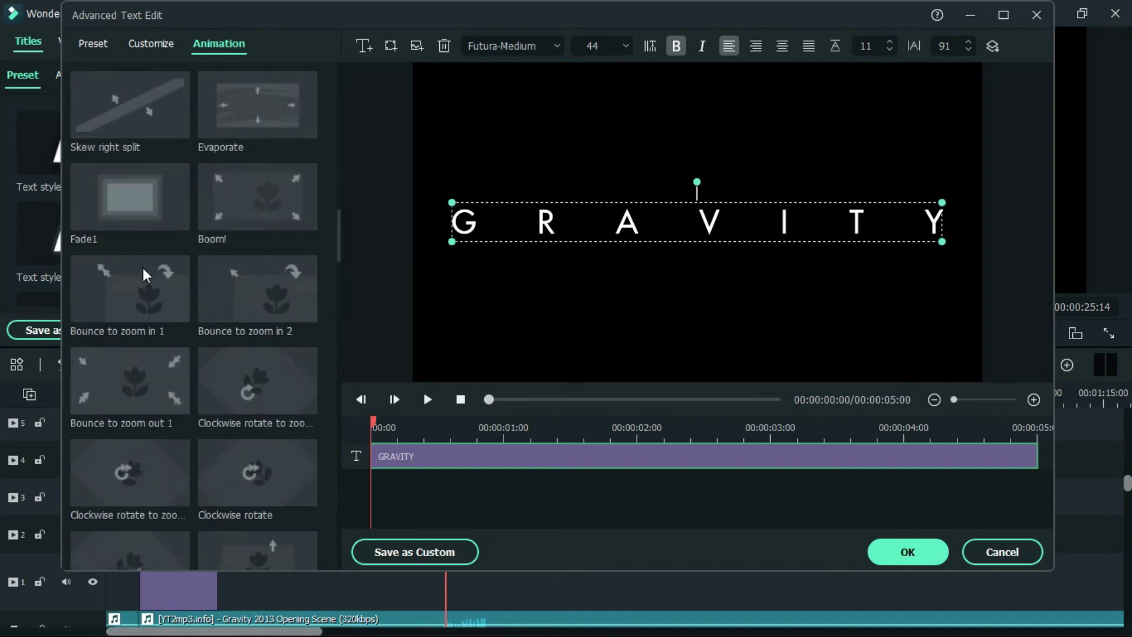
left_click(144, 228)
Step: Remove the fade-out from the "GRAVITY" title and lengthen its fade-in to about 1.1 seconds
left_click_drag(924, 457, 1052, 469)
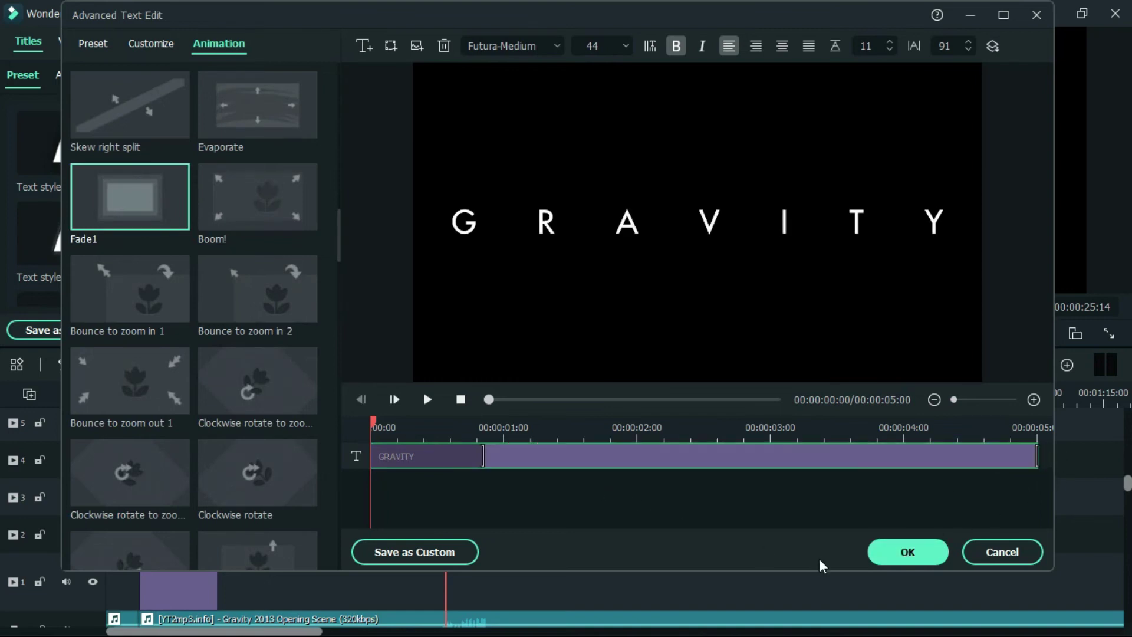
left_click_drag(484, 452, 522, 456)
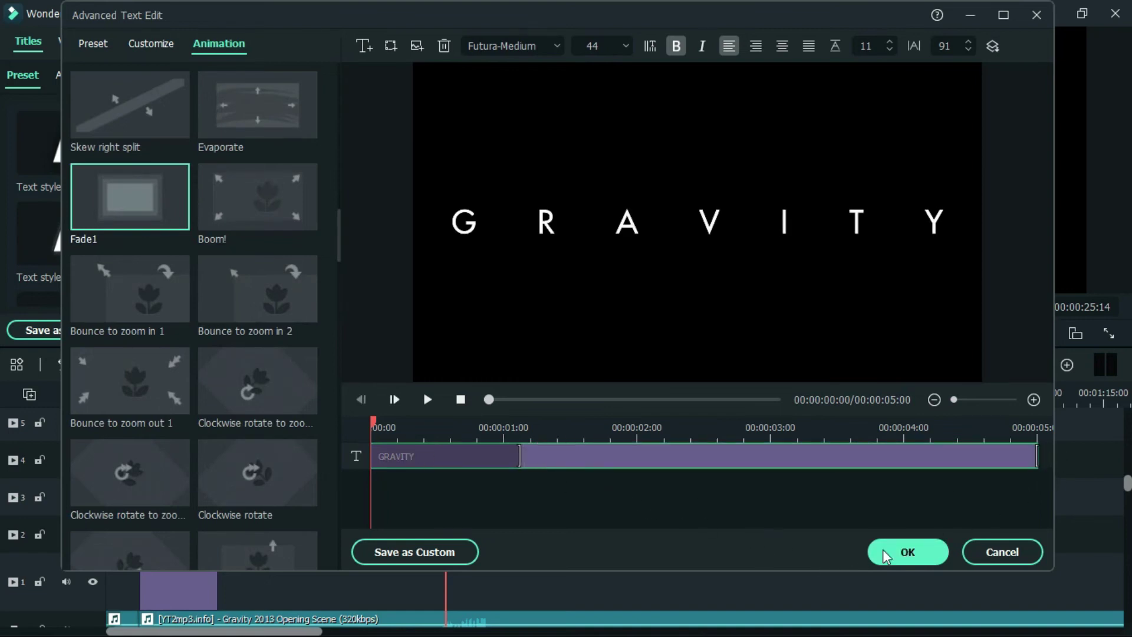
left_click(886, 553)
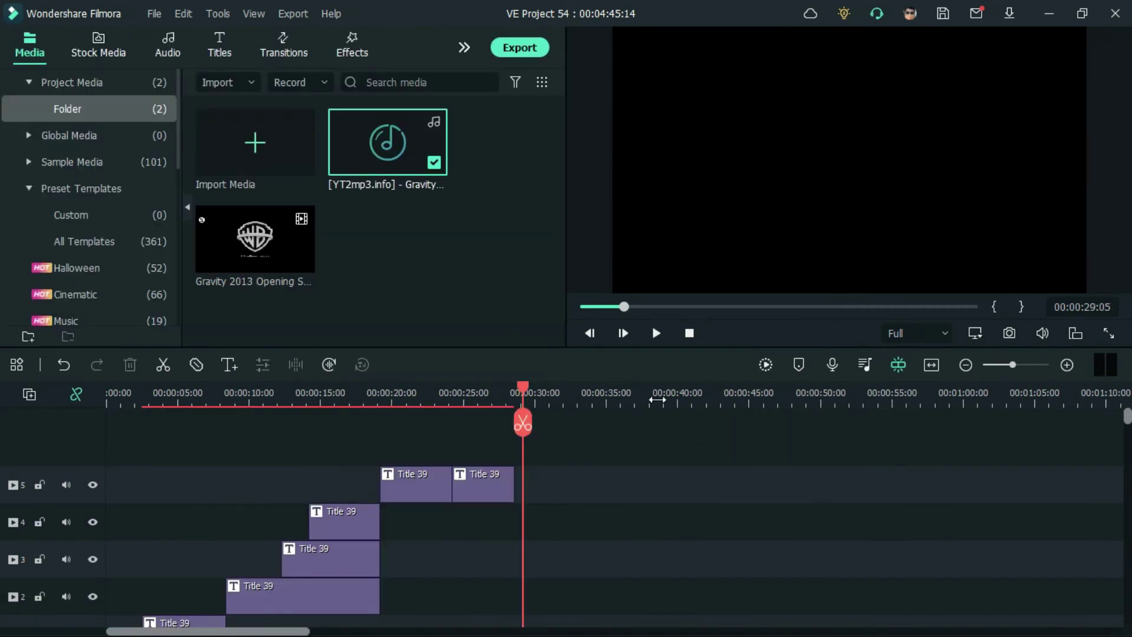
Step: Add the Gravity 2013 Opening Scene video to track 5 after the titles, matching the project to the media at 1920 x 800 30fps
left_click_drag(218, 250, 854, 460)
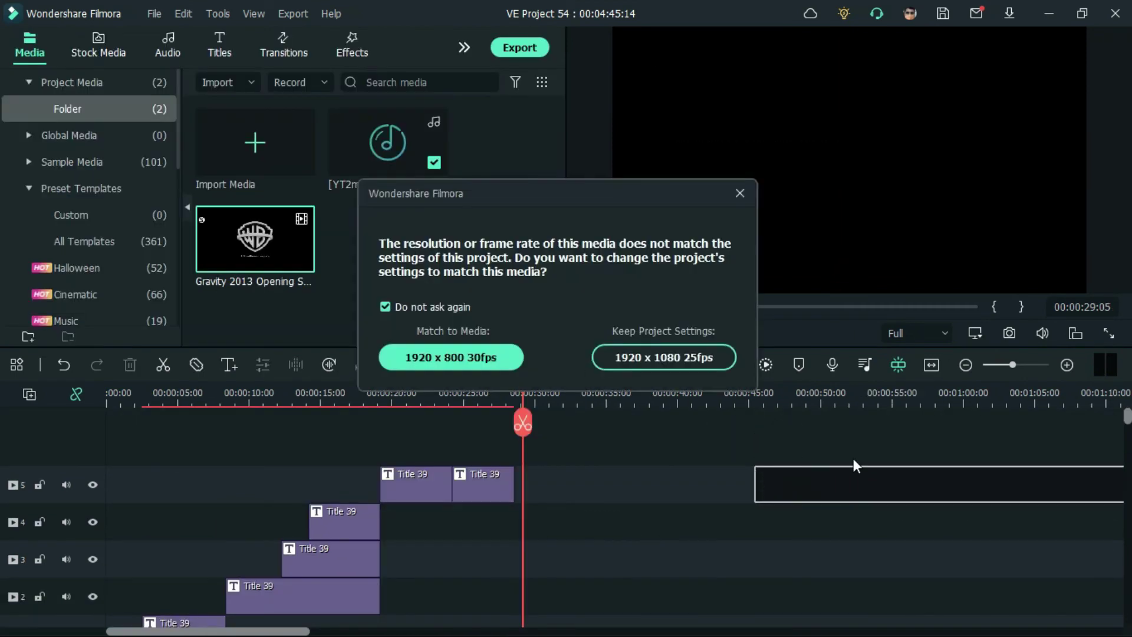
left_click(493, 358)
Step: Split the Gravity 2013 Opening Scene video at 00:01:25:20 and delete the part before the cut
left_click(998, 365)
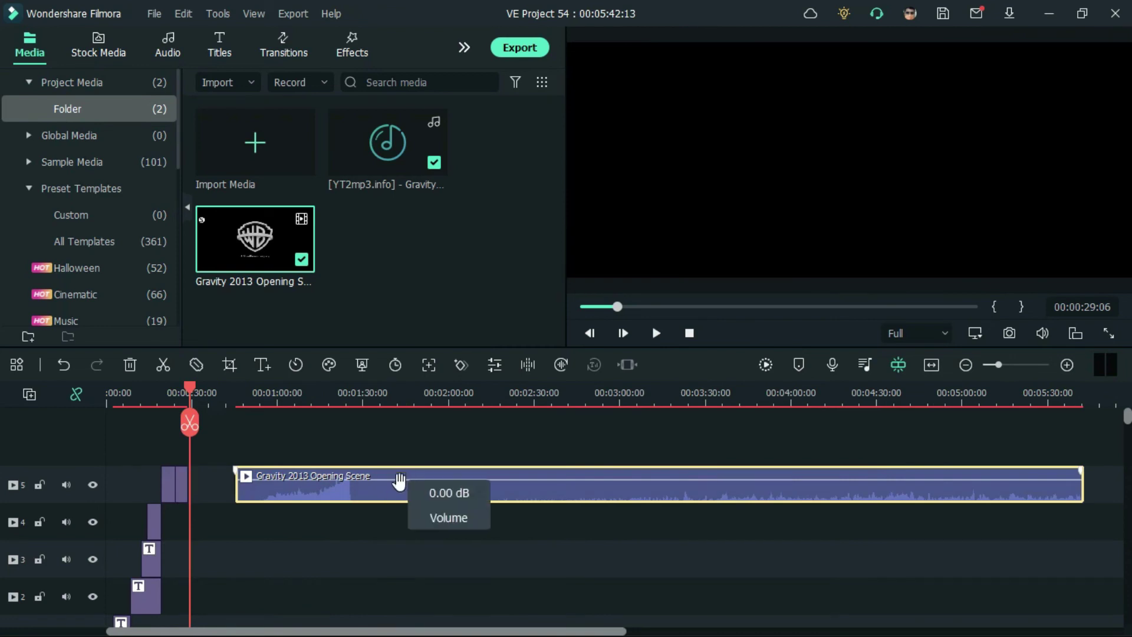
left_click(303, 402)
left_click_drag(368, 398, 352, 391)
key("ctrl+b")
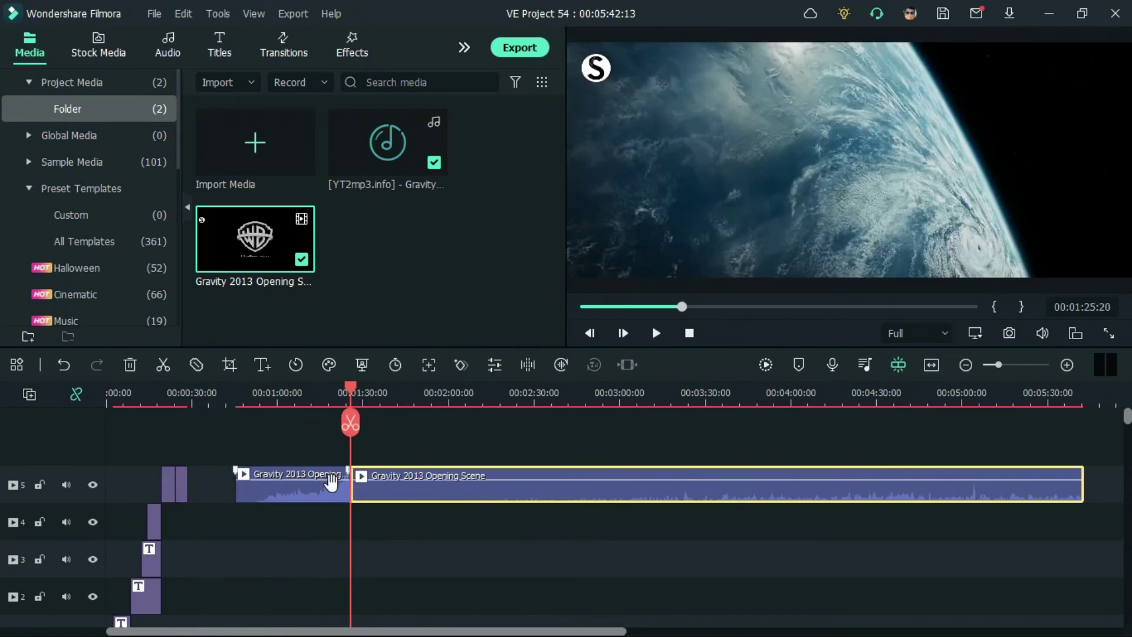
left_click(328, 483)
key("Delete")
Step: Move the remaining Earth footage clip closer to the titles, starting at about 00:00:37
left_click(391, 486)
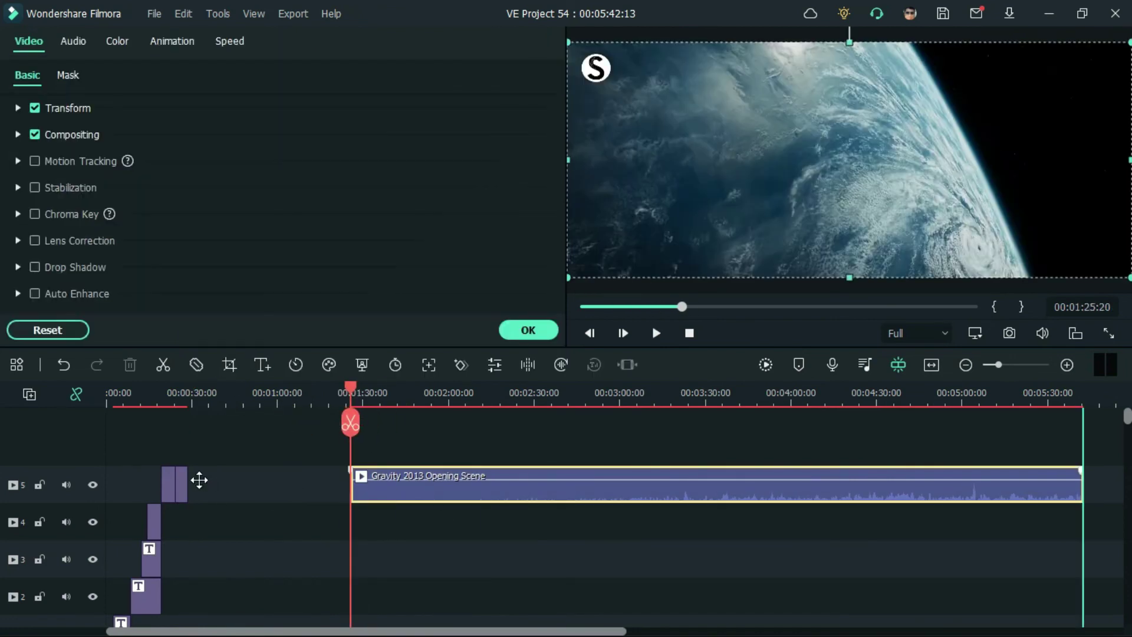
left_click_drag(198, 480, 60, 487)
left_click(210, 396)
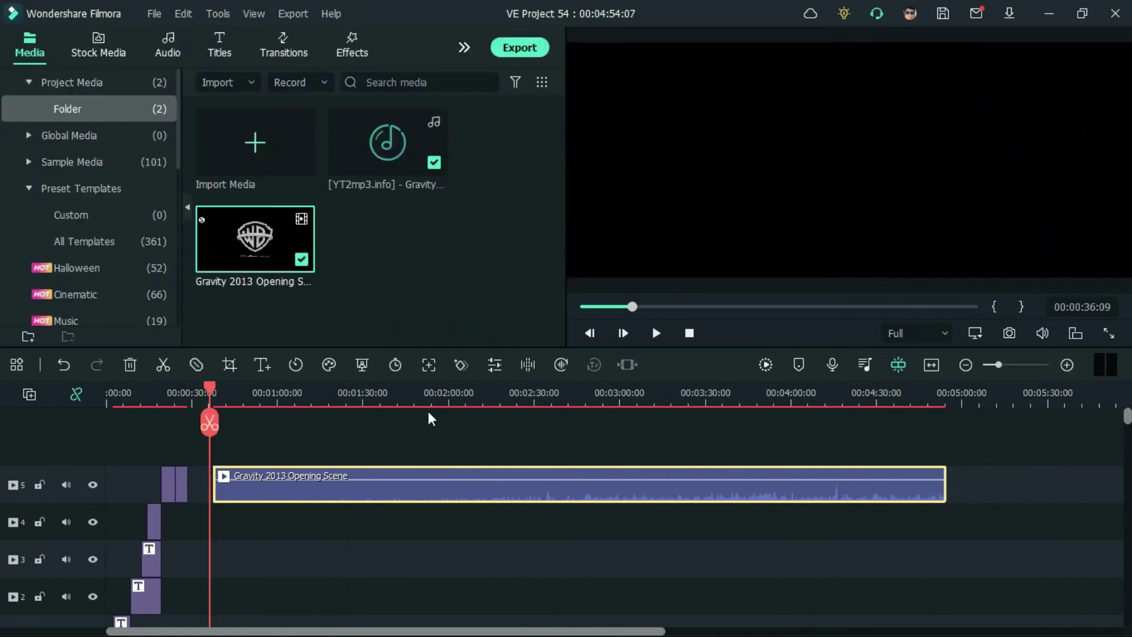
Step: Split the Earth footage and the opening-scene audio at 00:01:18:21 and delete everything after the cut
left_click(330, 397)
key("ctrl+b")
key("Delete")
left_click(932, 365)
scroll(458, 439, "down", 2)
key("ctrl+b")
key("Delete")
scroll(457, 439, "down", 1)
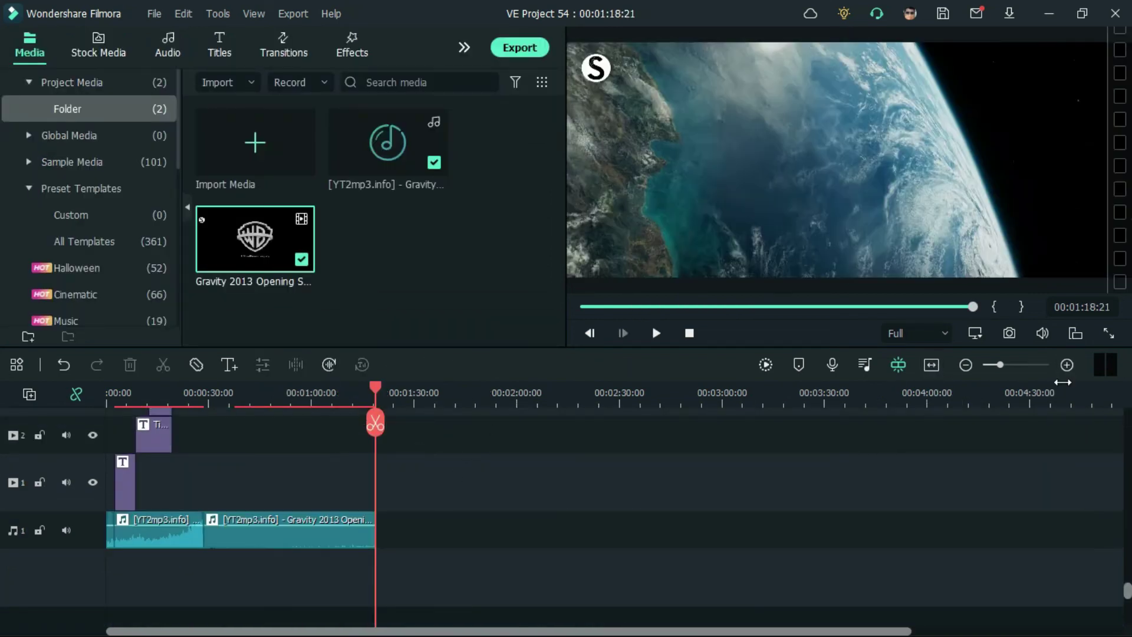
Step: Place the Earth footage directly after the "GRAVITY" title on track 5 and play the transition between them
left_click(1066, 365)
scroll(552, 608, "up", 2)
left_click_drag(555, 631, 274, 630)
left_click_drag(669, 432, 544, 432)
left_click(485, 396)
left_click(504, 397)
left_click(1067, 365)
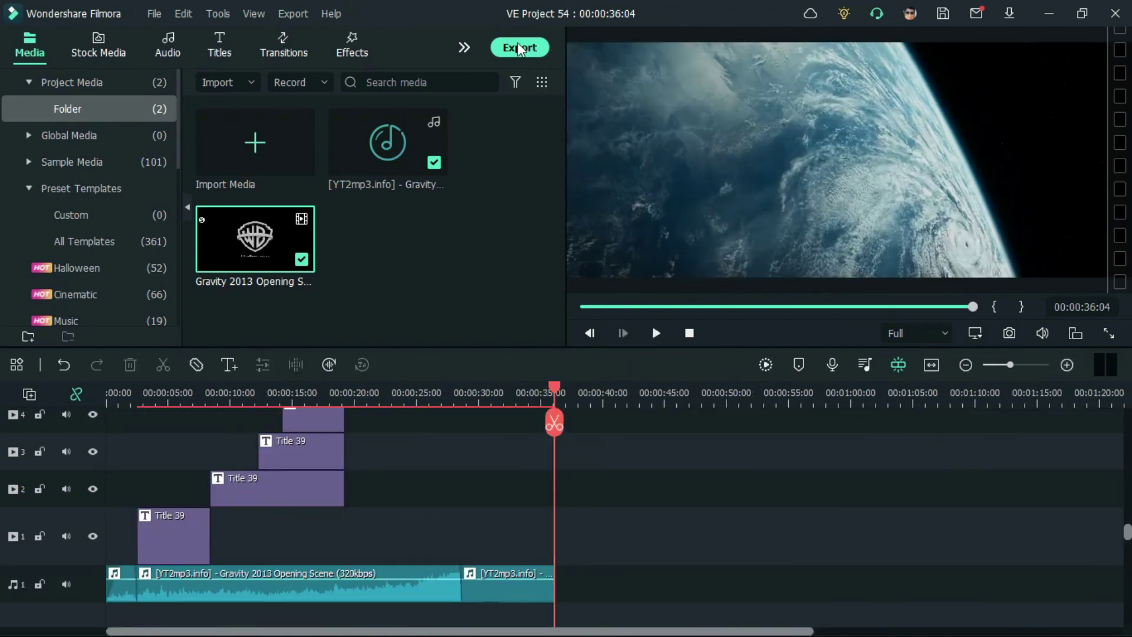
Step: Export the project to the computer as an MP4 named VE Project 54 with the DEFAULT preset
left_click(518, 49)
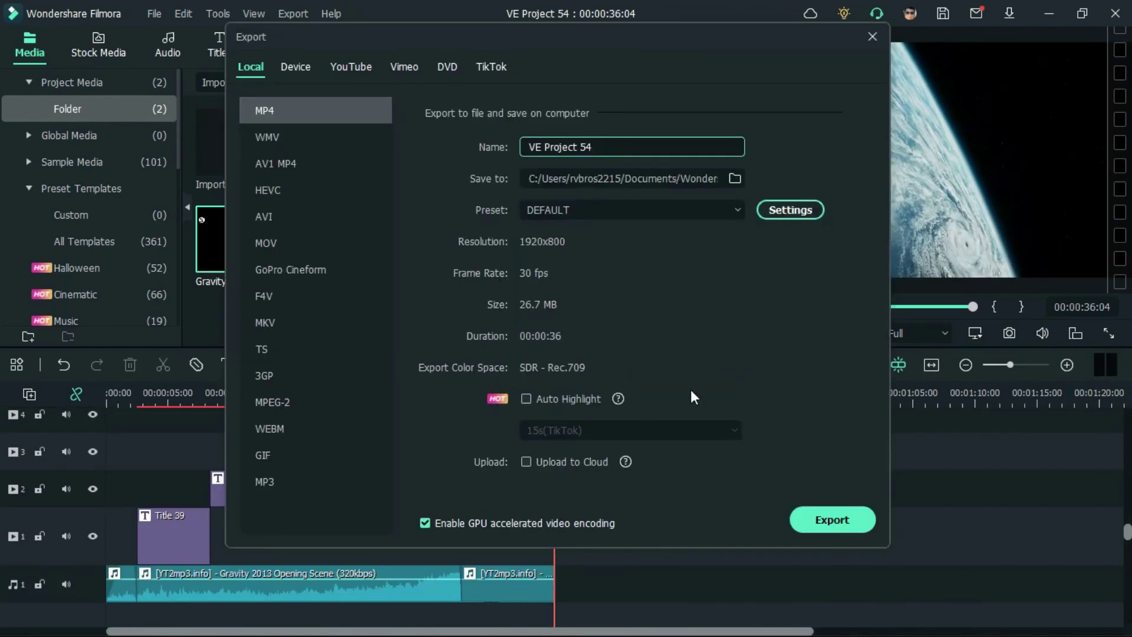
left_click(816, 520)
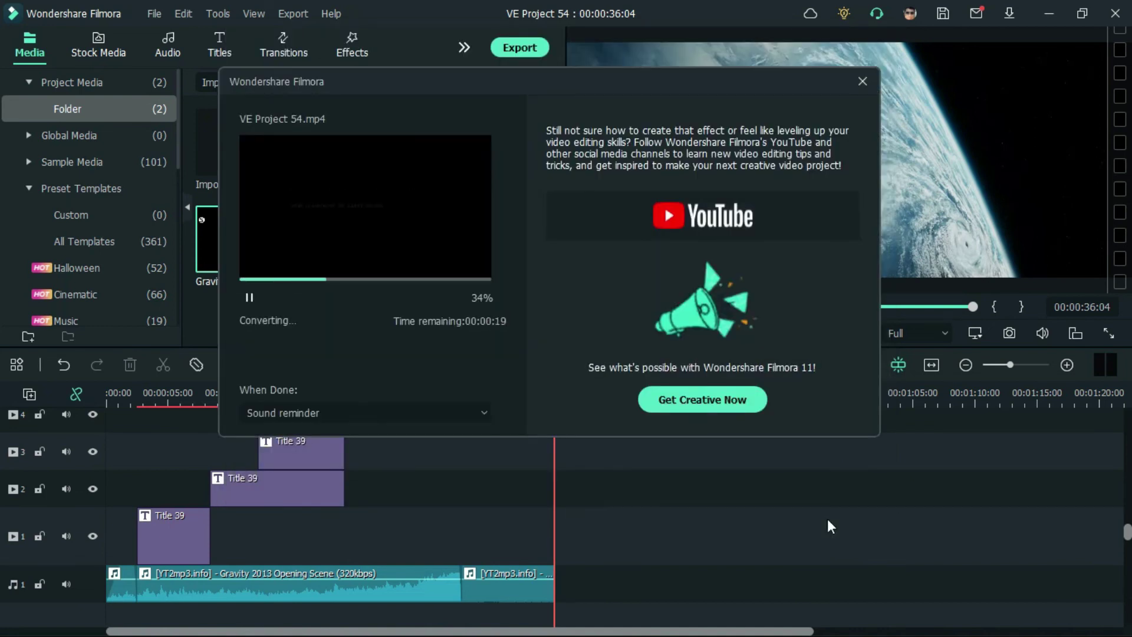